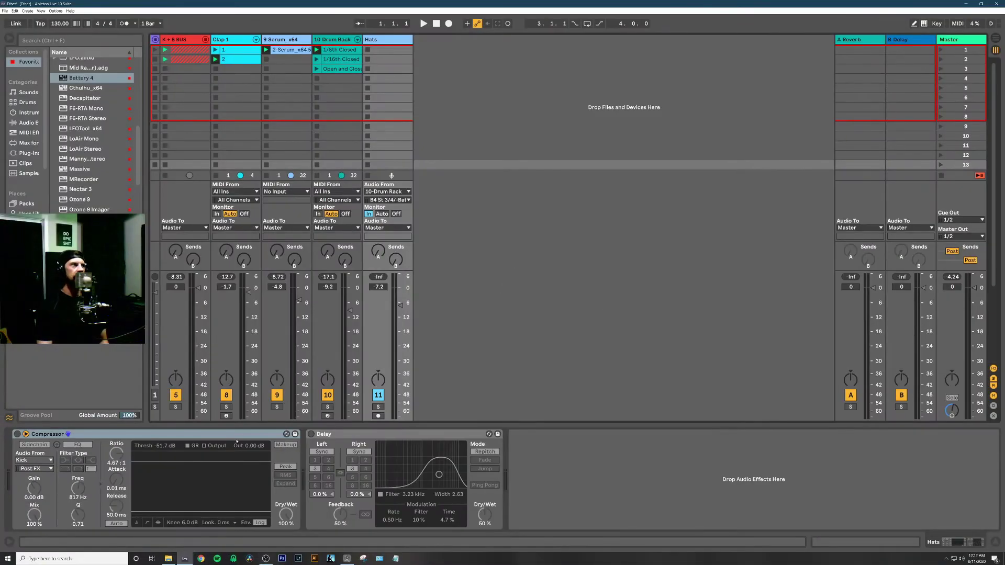
- Select the 10 Drum Rack track and its 1/8th Closed and 1/16th Closed hi-hat clips
click(332, 41)
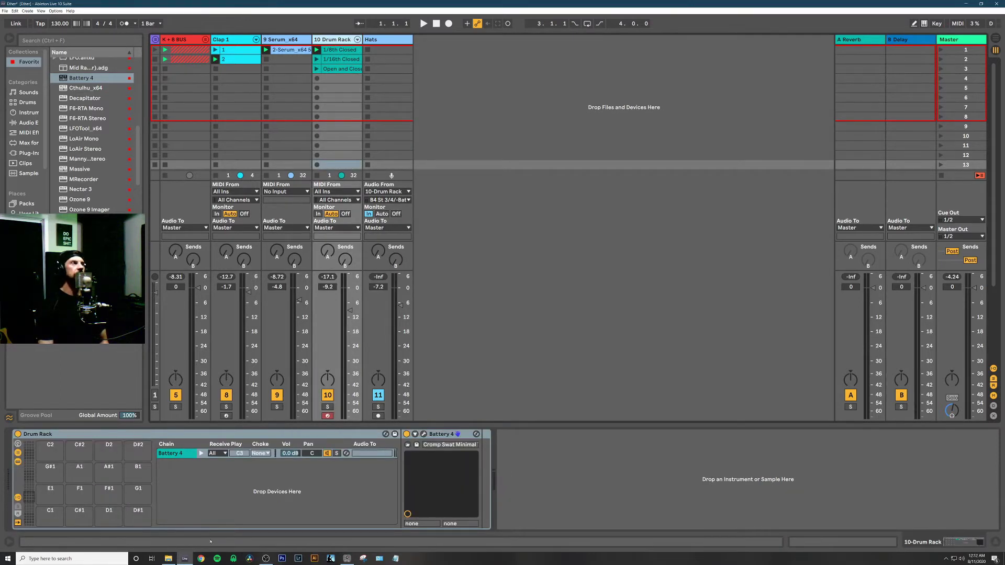
click(336, 52)
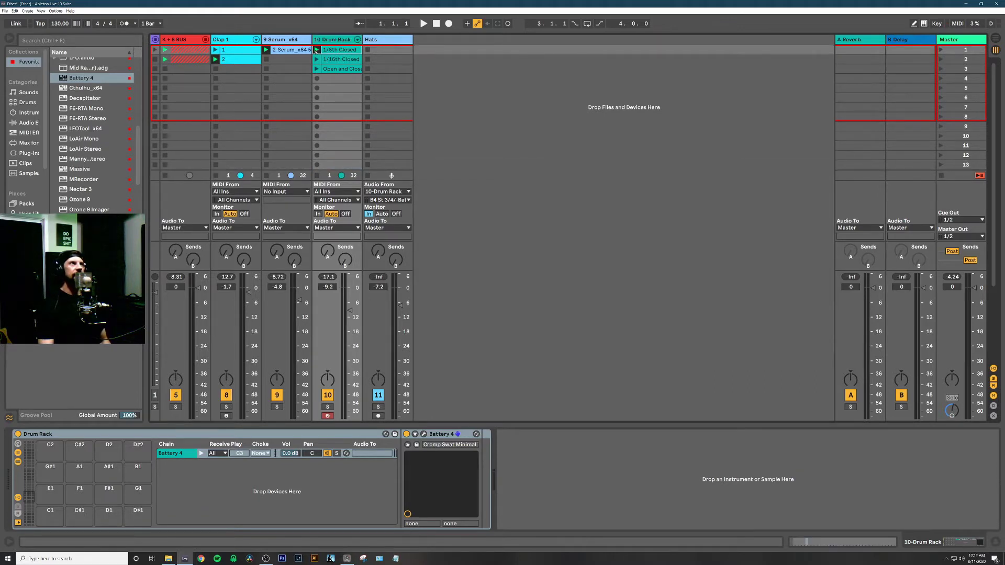
click(344, 61)
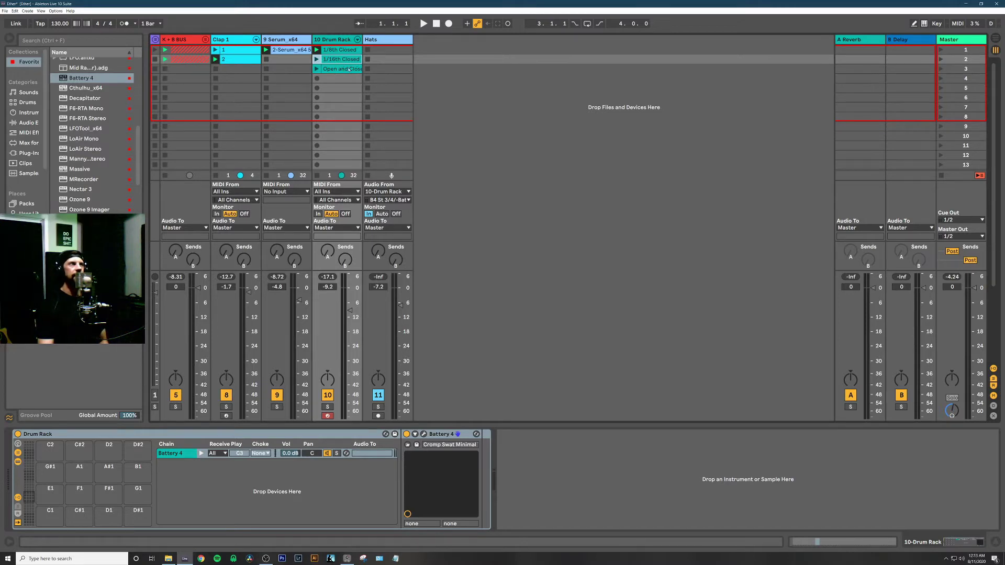
- Play the Open and Close clip's D#1/D#2 hi-hat notes, launch 1/16th Closed, then select Hats
double_click(349, 69)
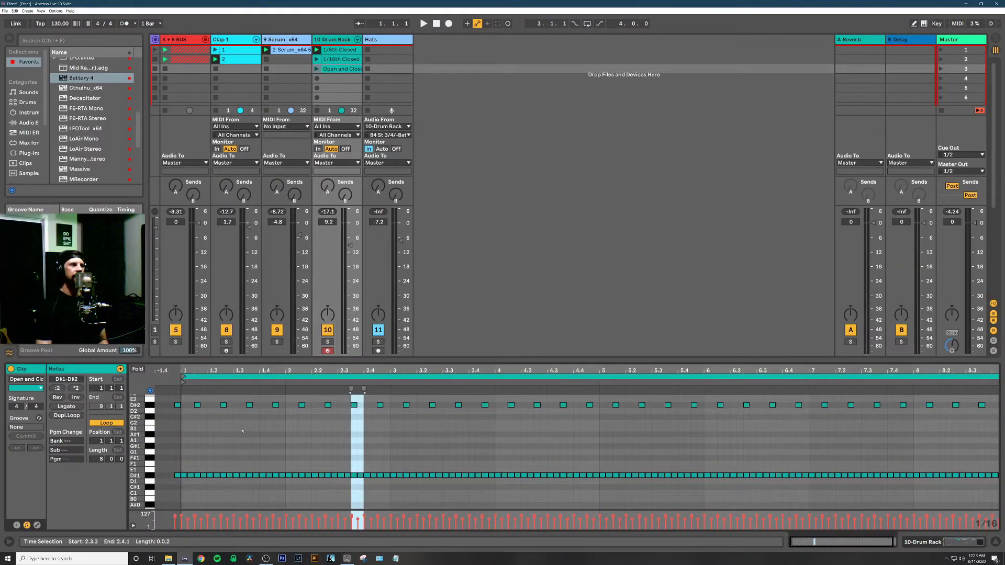
click(224, 405)
drag(238, 467, 259, 495)
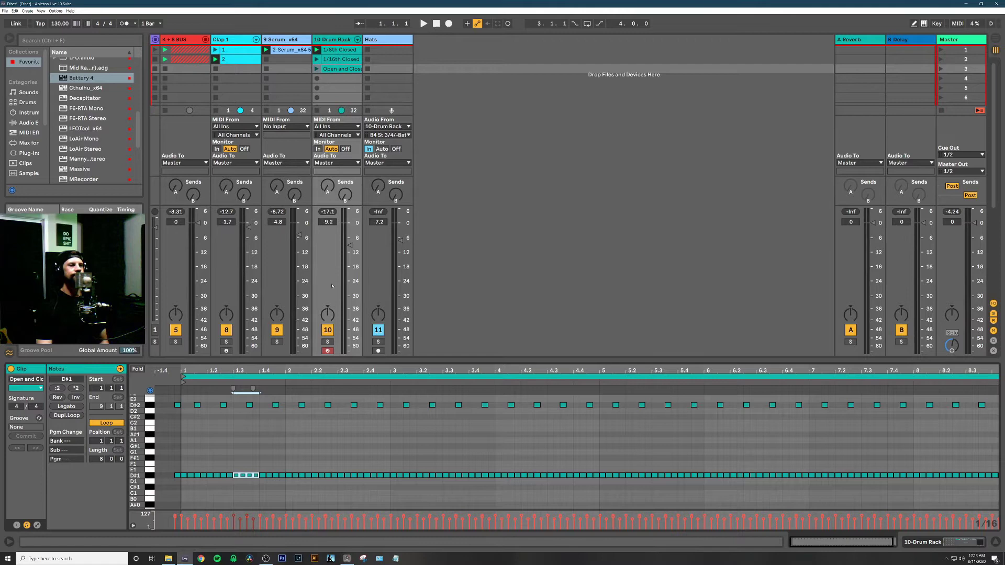
click(249, 405)
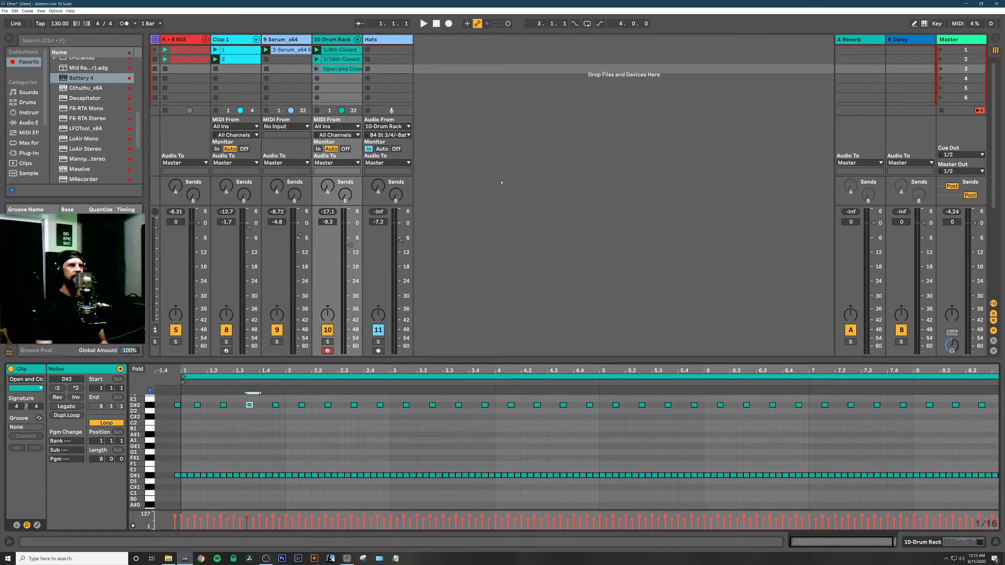
key(space)
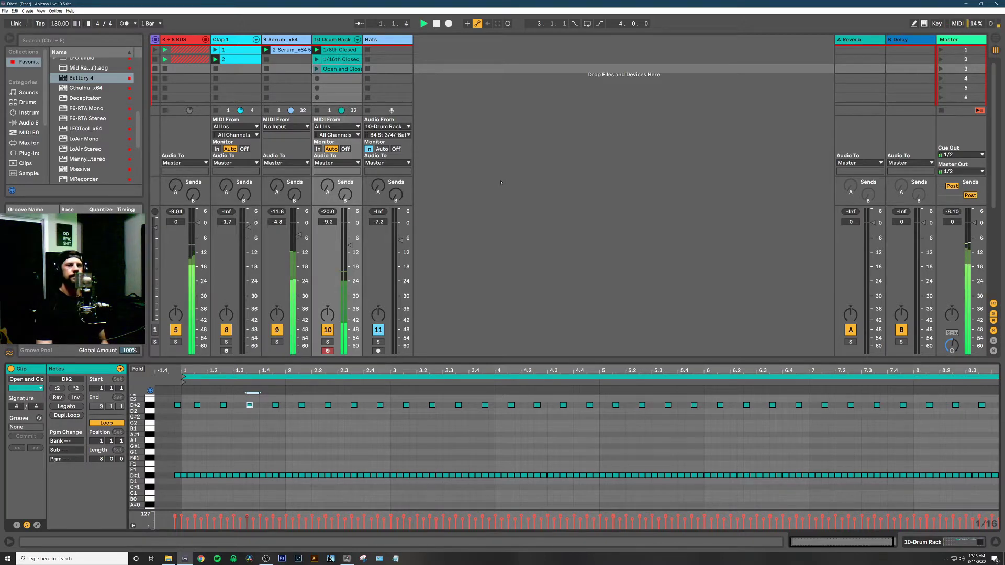
click(316, 59)
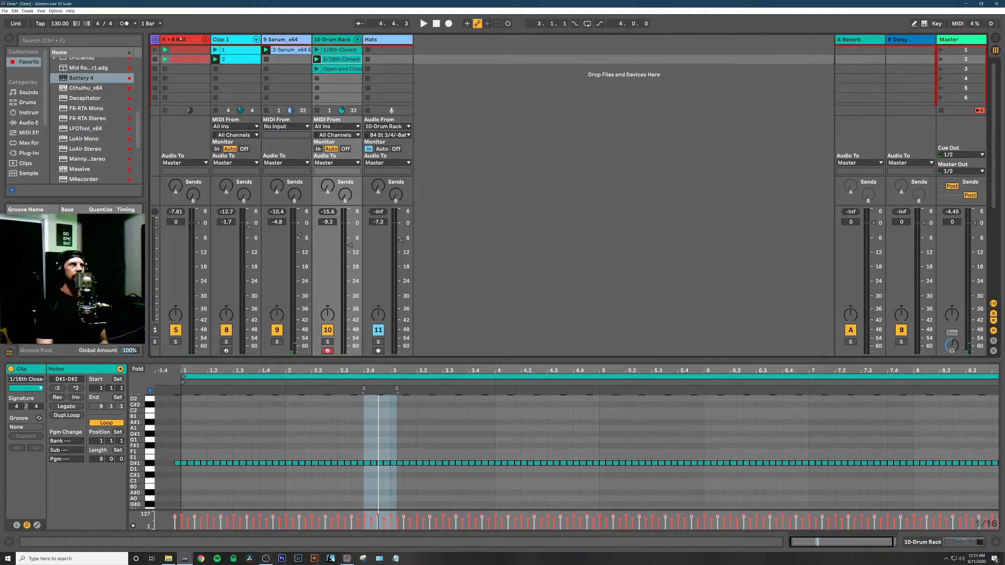
click(380, 41)
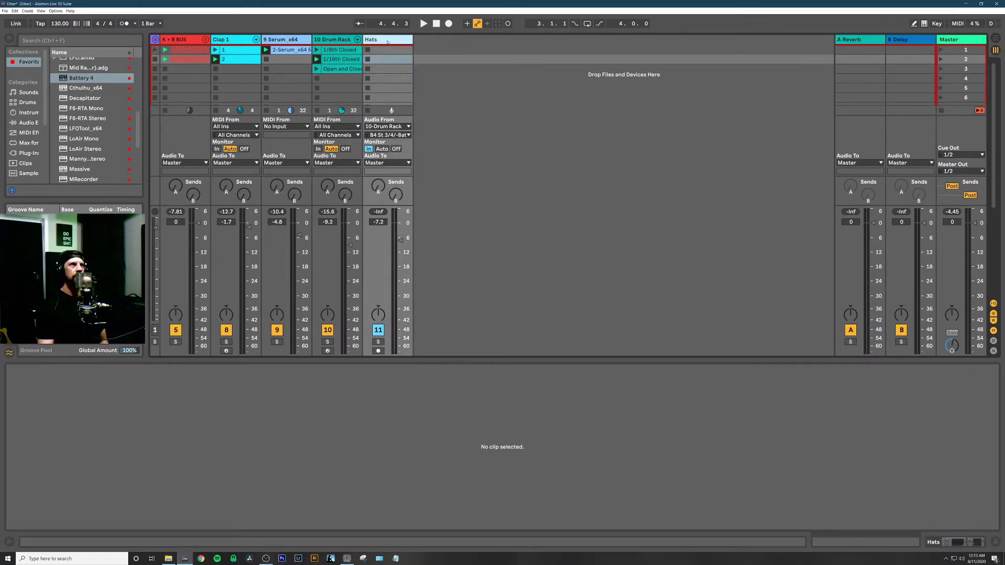
- Show the 10 Drum Rack's Battery 4 chain in Device View, then add an empty MIDI track
click(324, 39)
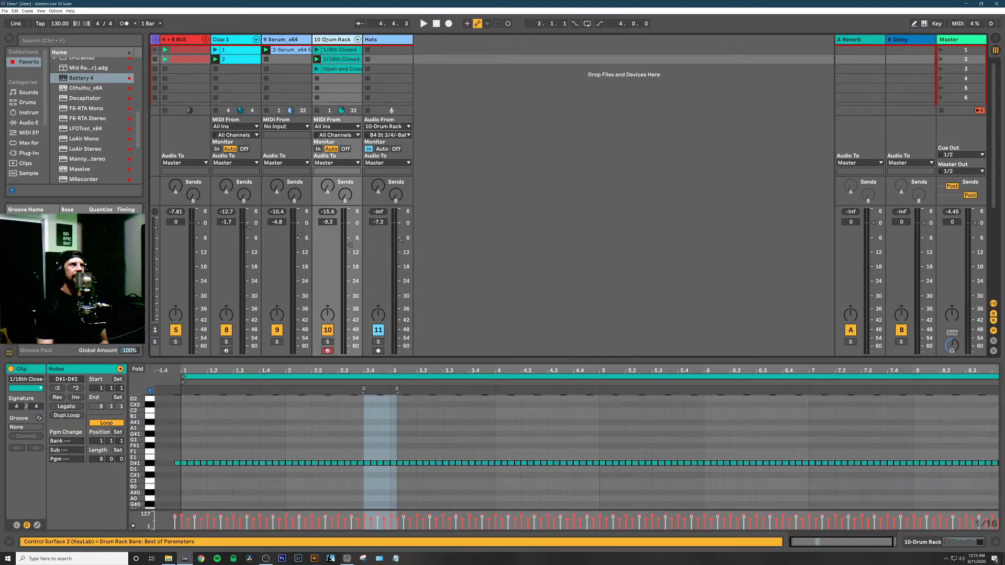
click(340, 60)
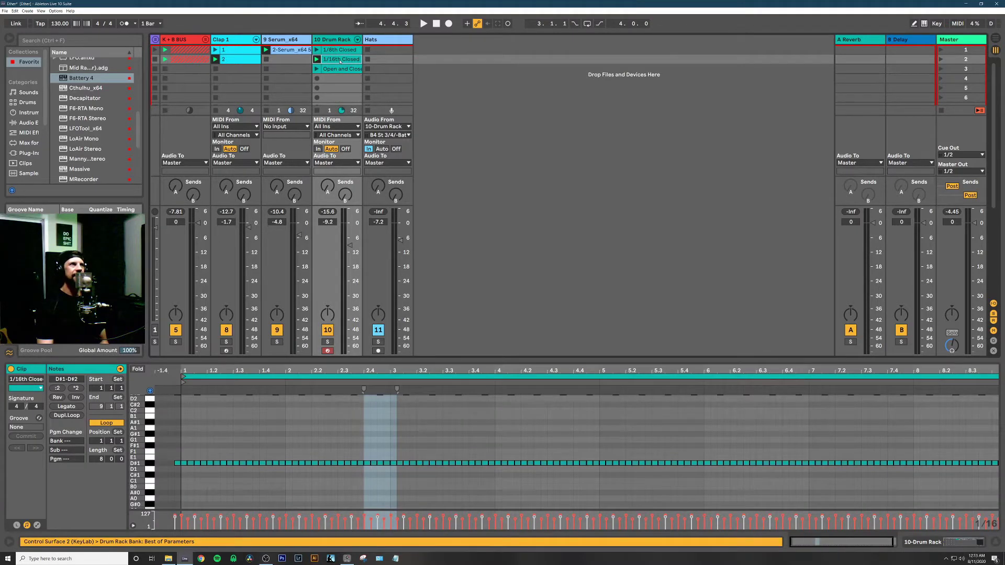
click(384, 40)
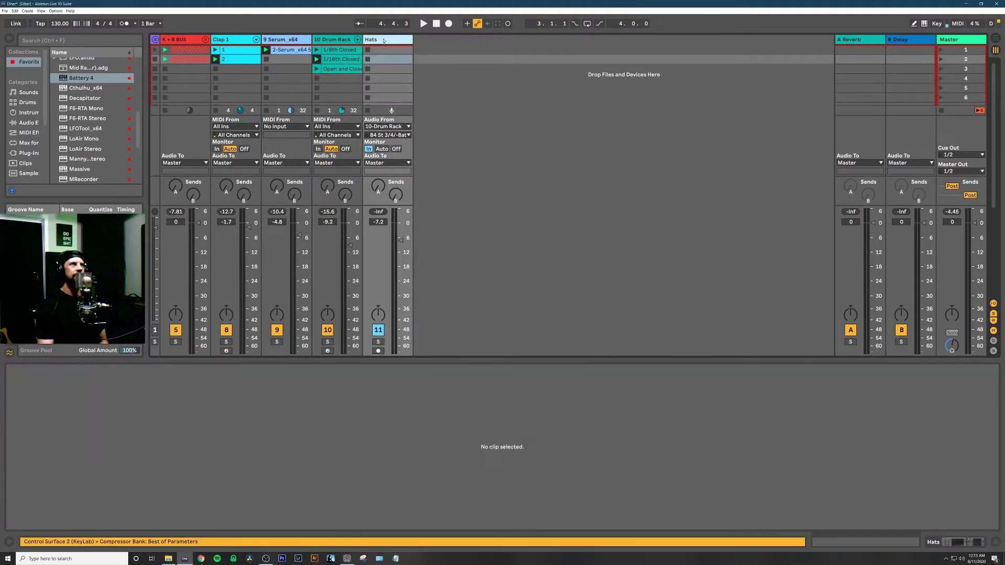
click(331, 41)
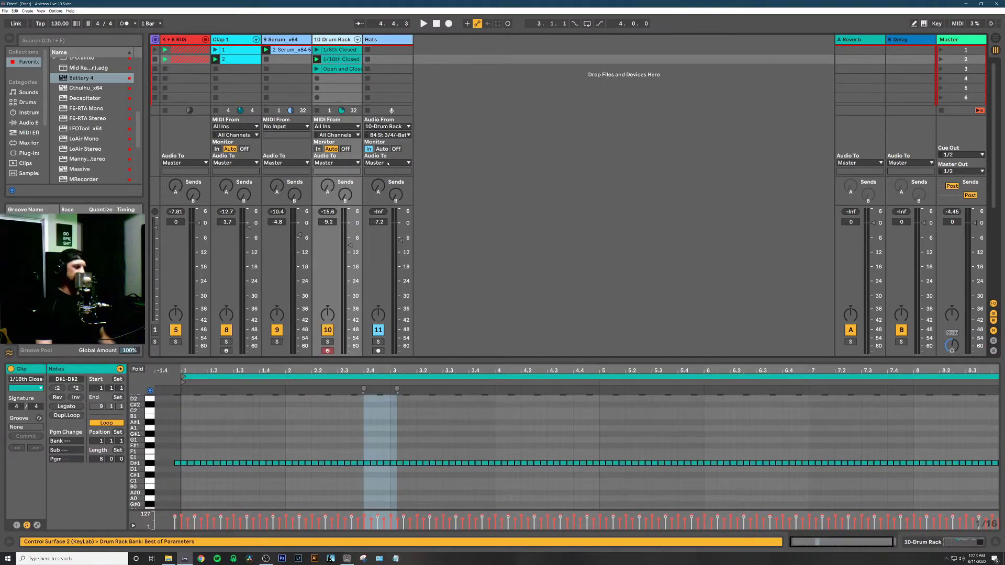
key(shift+Tab)
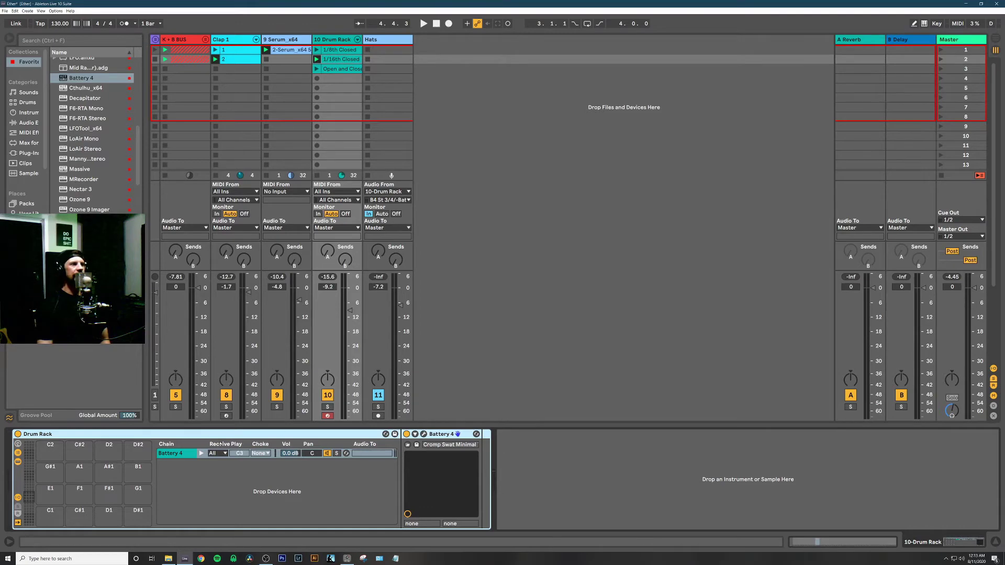
click(172, 454)
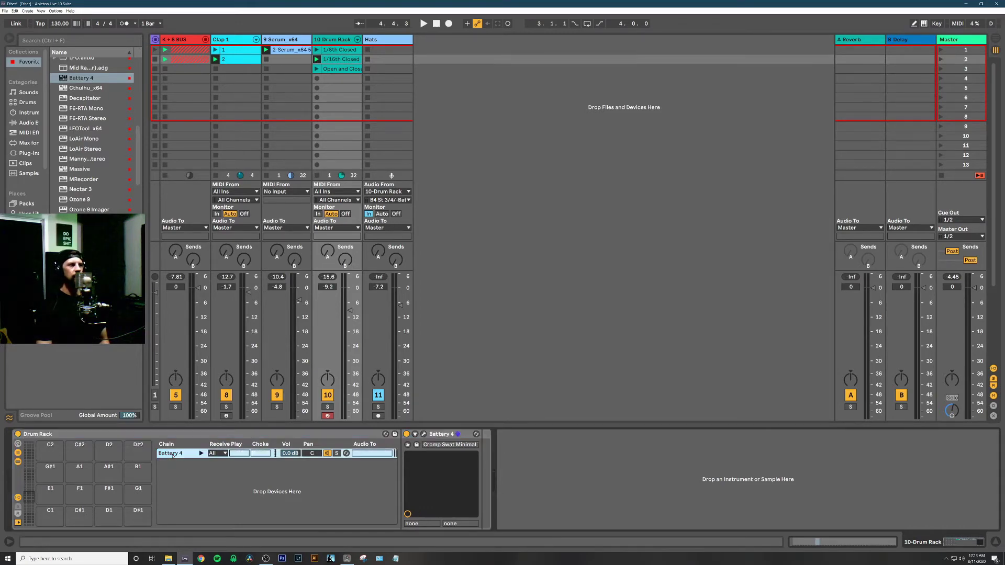
click(542, 249)
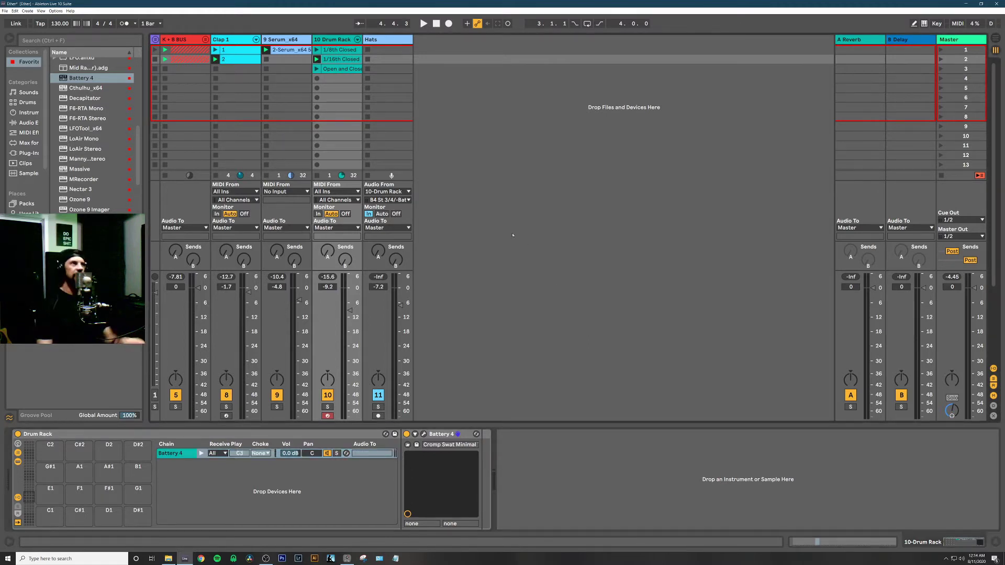
key(ctrl+shift+t)
- Move the new MIDI track after Hats, load a Drum Rack, and drop Battery 4 onto C1
drag(397, 43, 471, 55)
scroll(99, 87, up, 10)
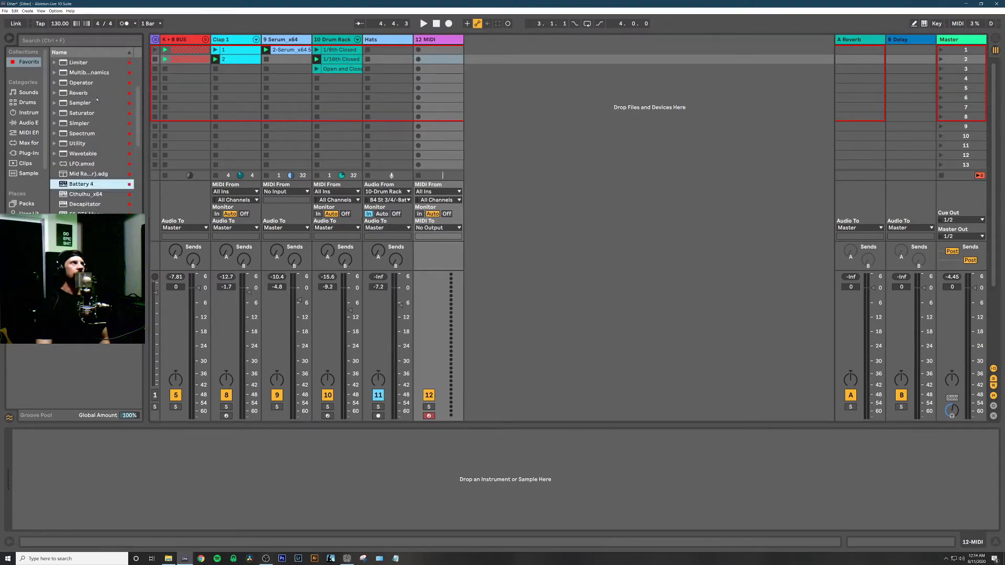
double_click(83, 92)
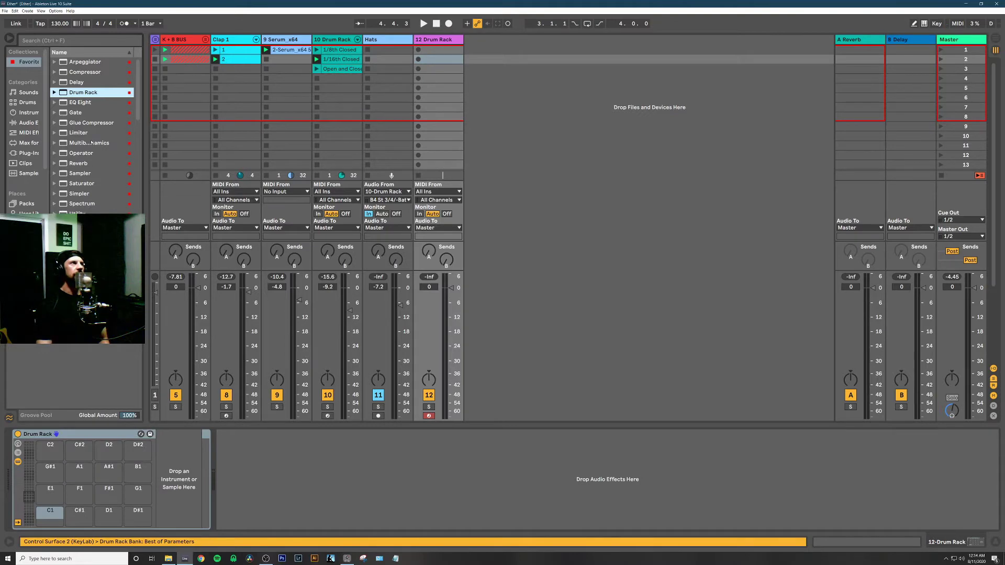
scroll(91, 142, down, 4)
drag(83, 130, 48, 517)
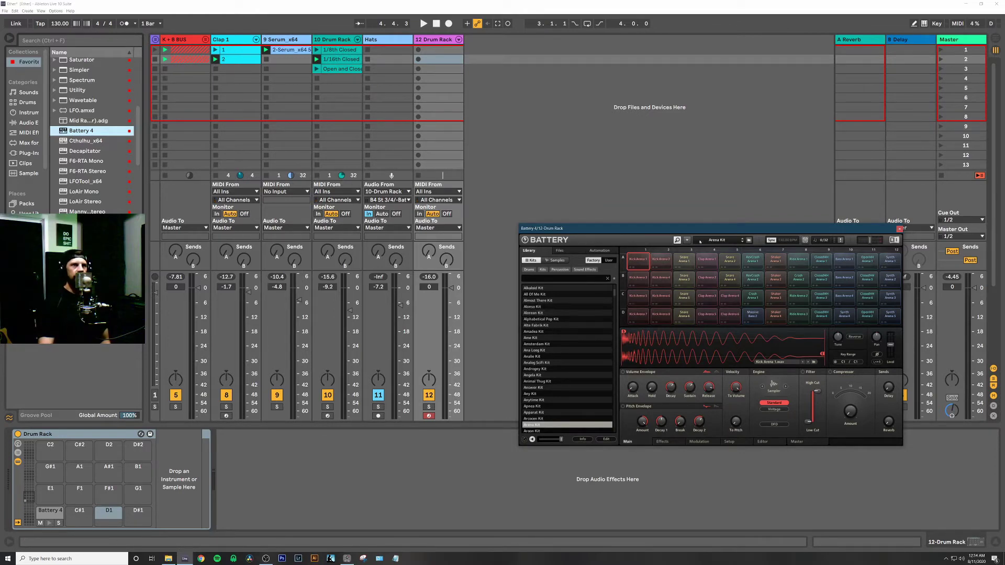
- Change the Battery 4 chain's Receive setting from C1 to All Notes
drag(716, 230, 641, 242)
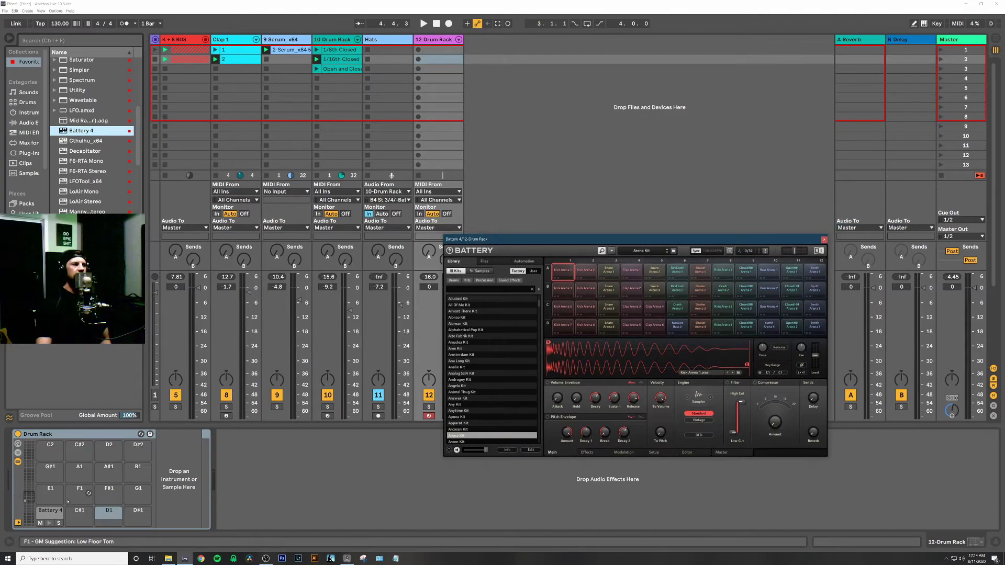
click(48, 510)
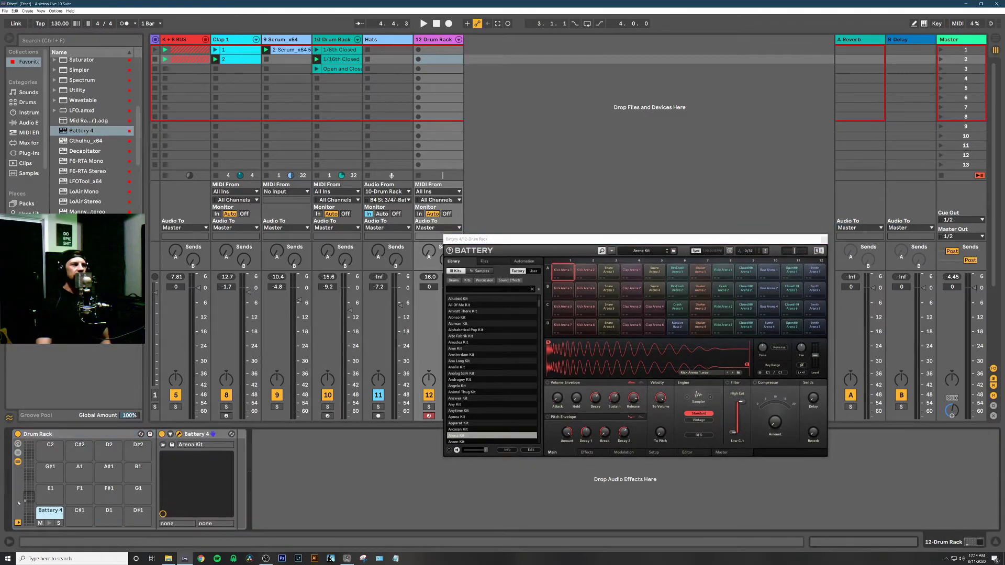
click(17, 453)
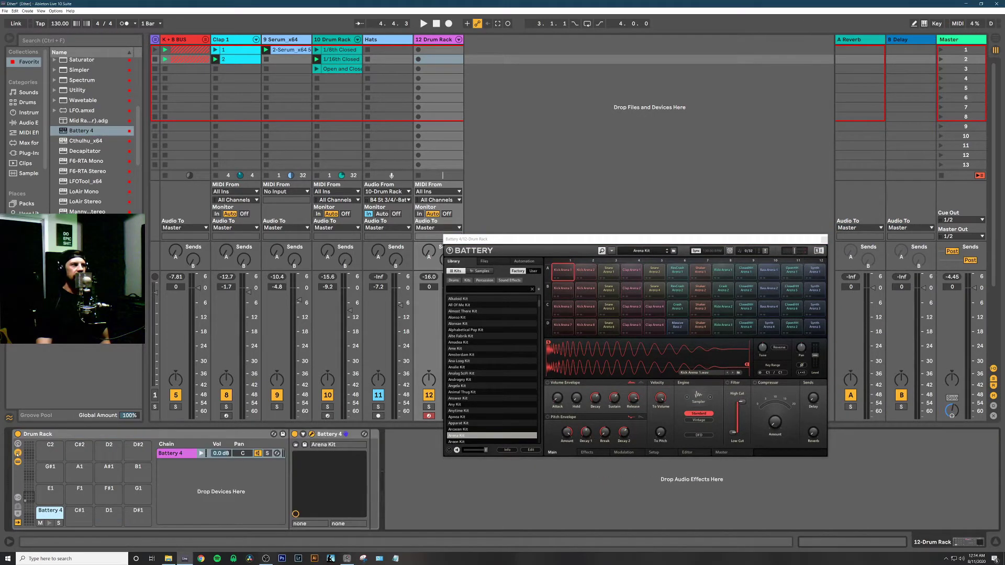
click(17, 498)
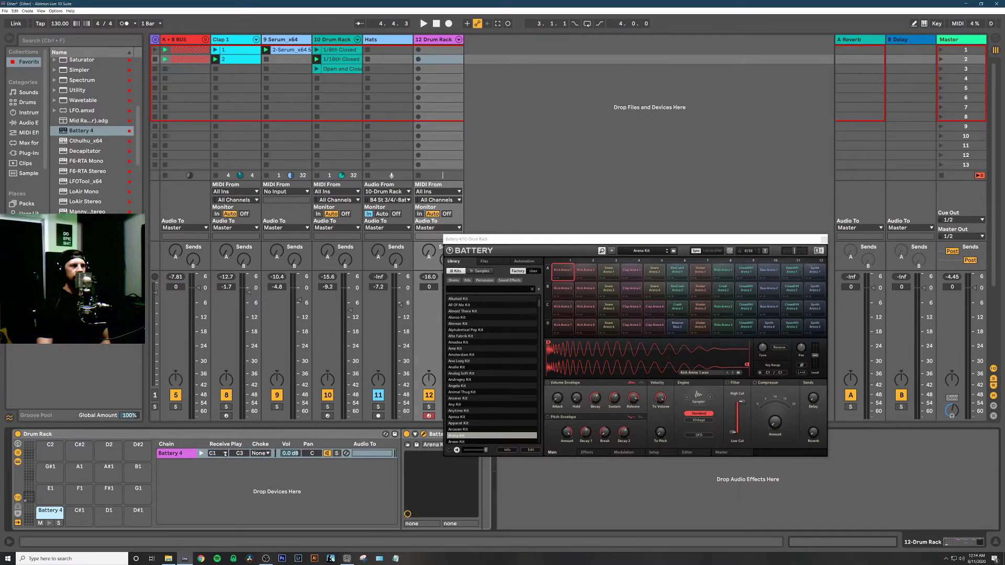
click(225, 454)
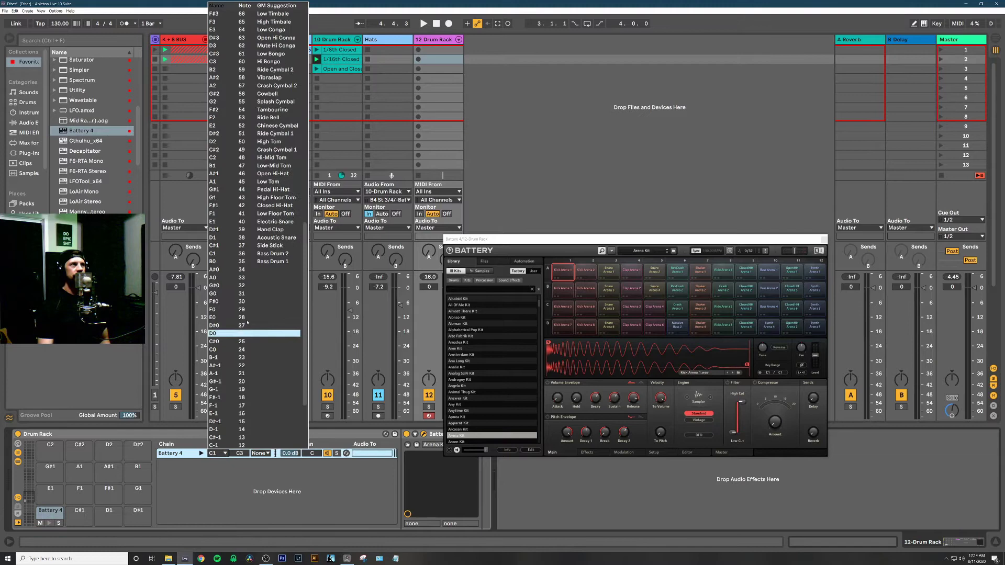
scroll(261, 265, up, 10)
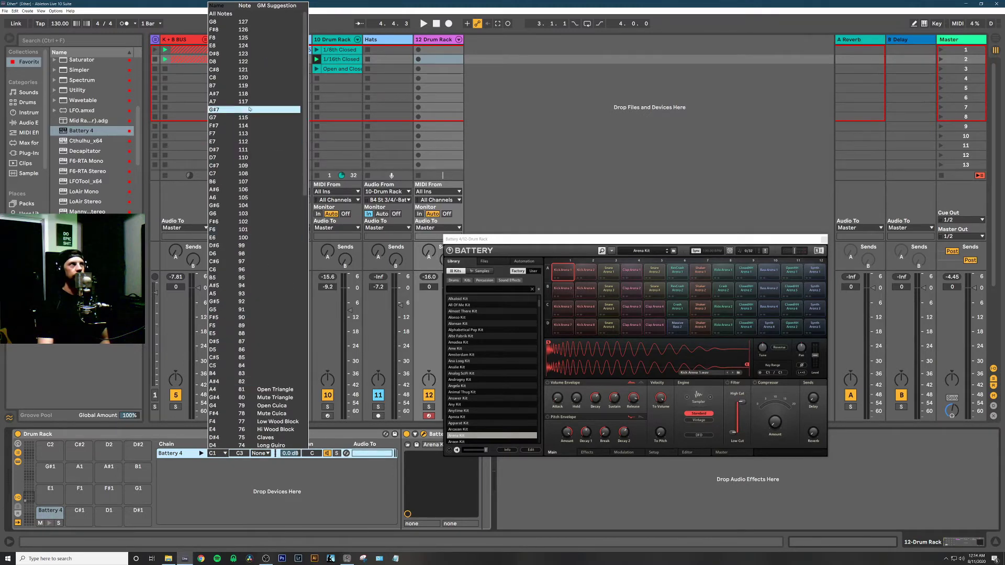
click(224, 14)
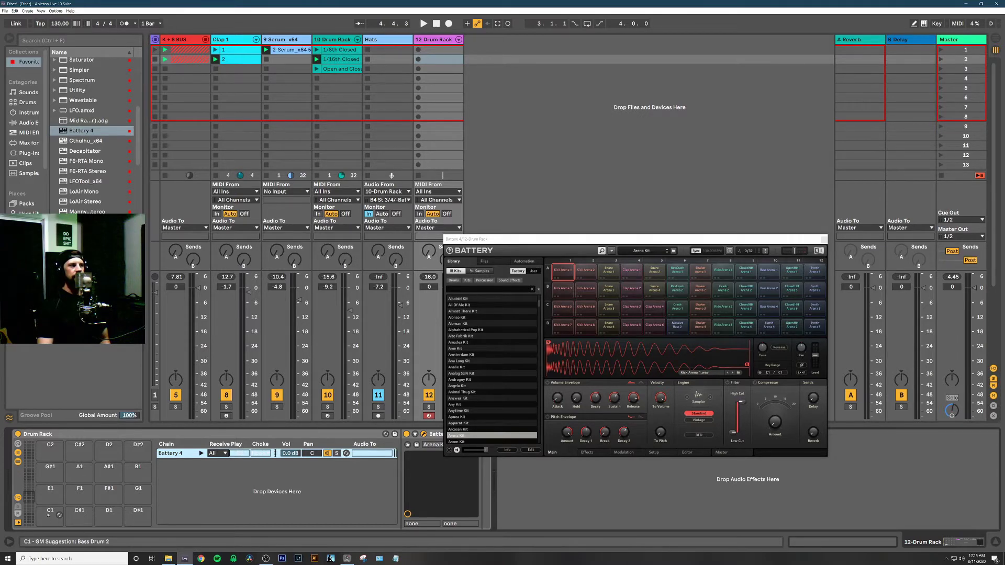
- Close the Battery window and delete the 12 Drum Rack track
click(102, 517)
click(93, 522)
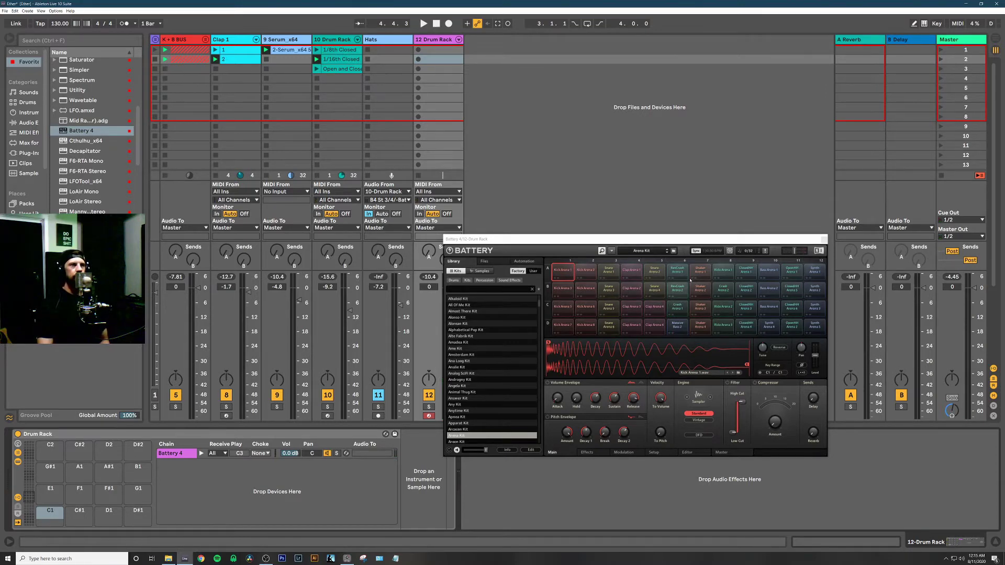
click(824, 239)
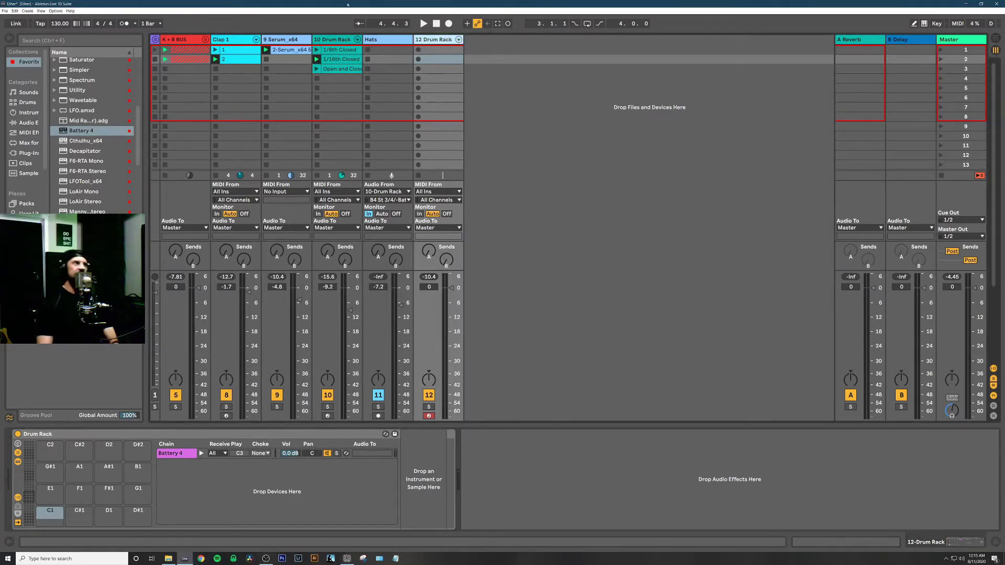
click(337, 40)
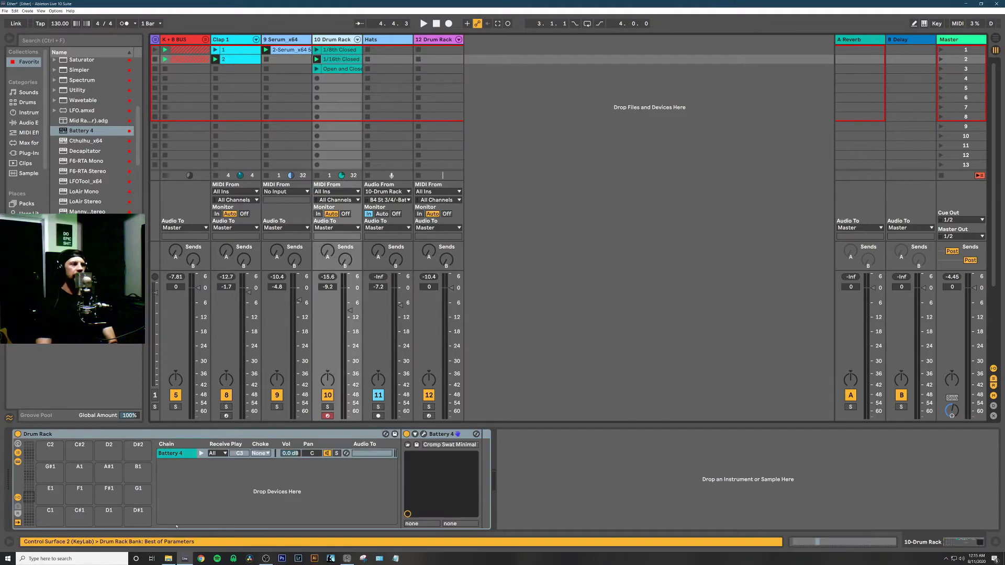
key(Right)
key(Right)
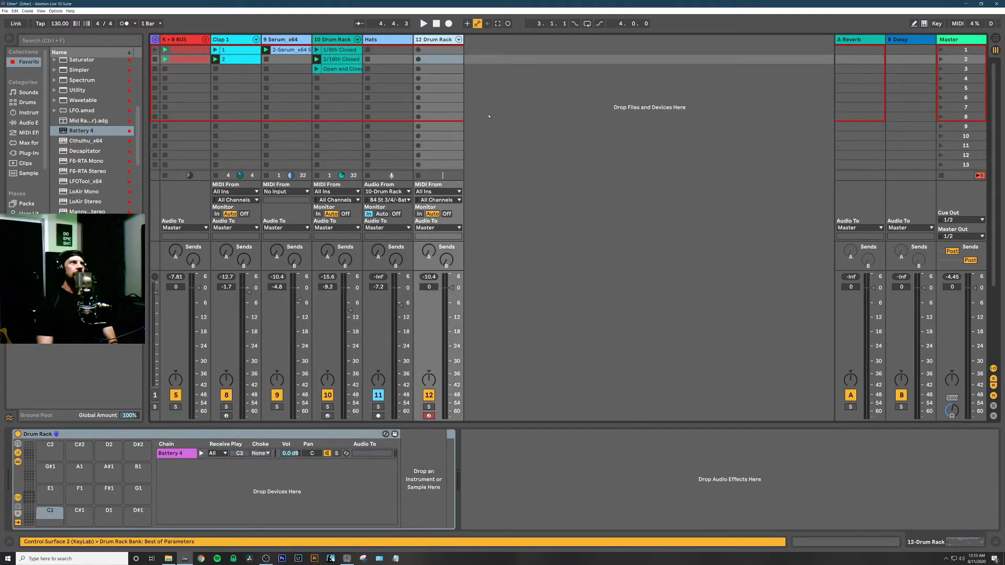
key(Delete)
- Open the Battery 4 plugin window on the 10 Drum Rack track
click(336, 39)
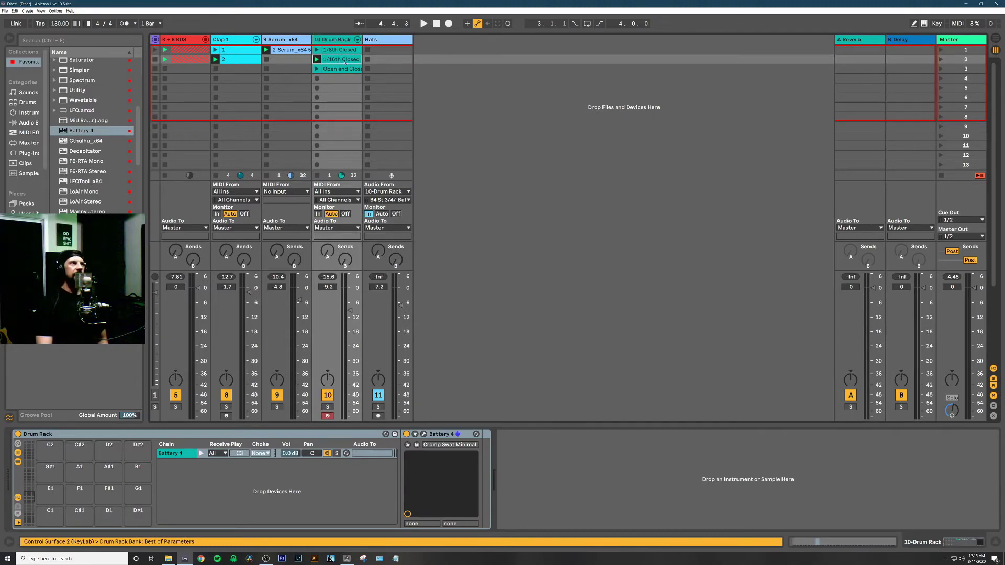
click(390, 42)
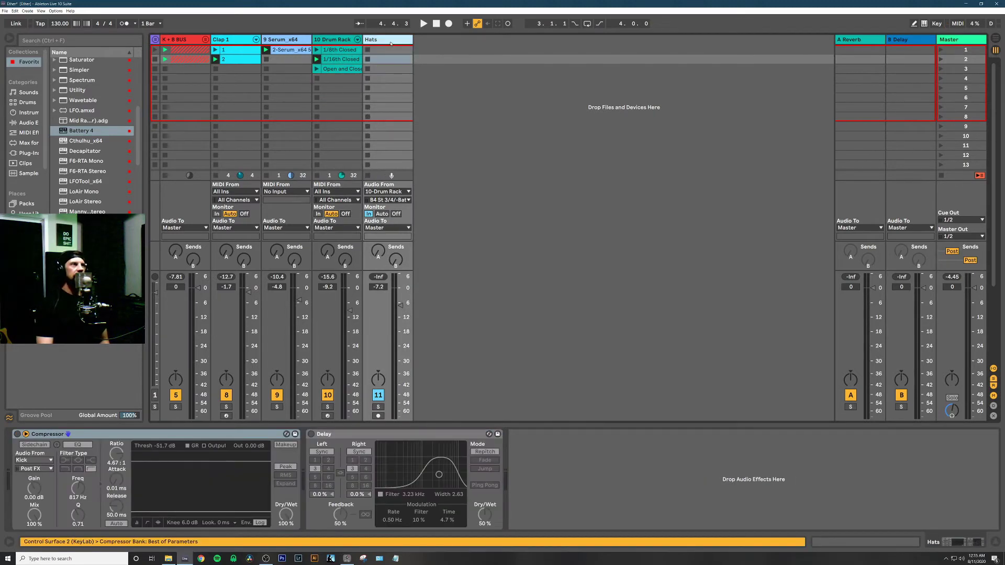
click(336, 41)
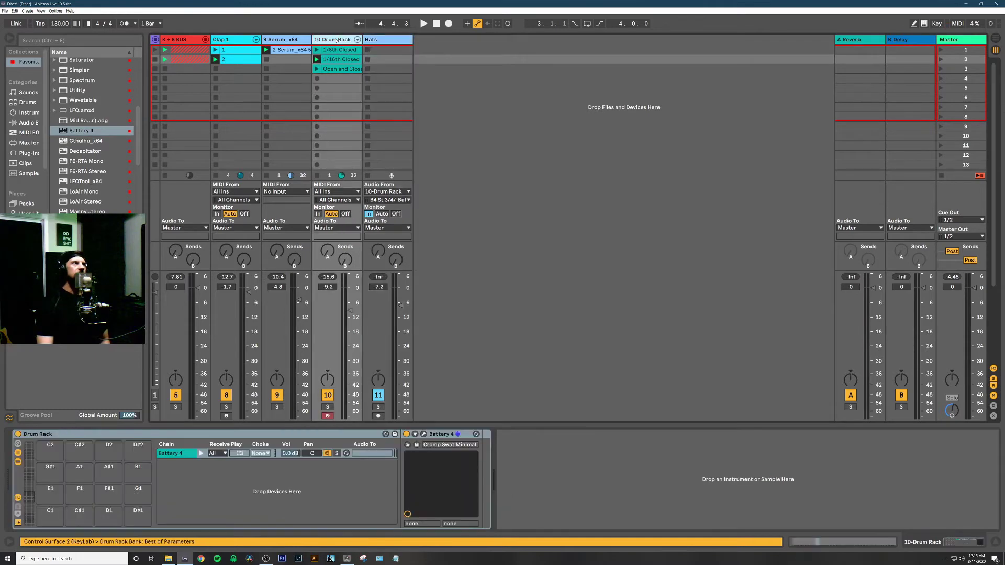
click(424, 434)
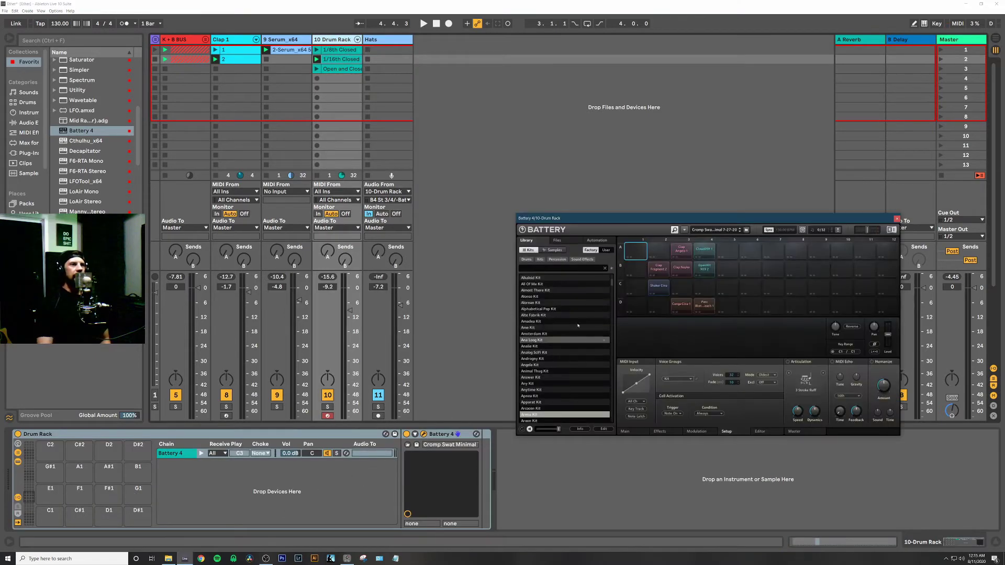
- Bring up the Output > Direct Out submenu for Battery's ClosedHH cell
click(697, 254)
right_click(699, 252)
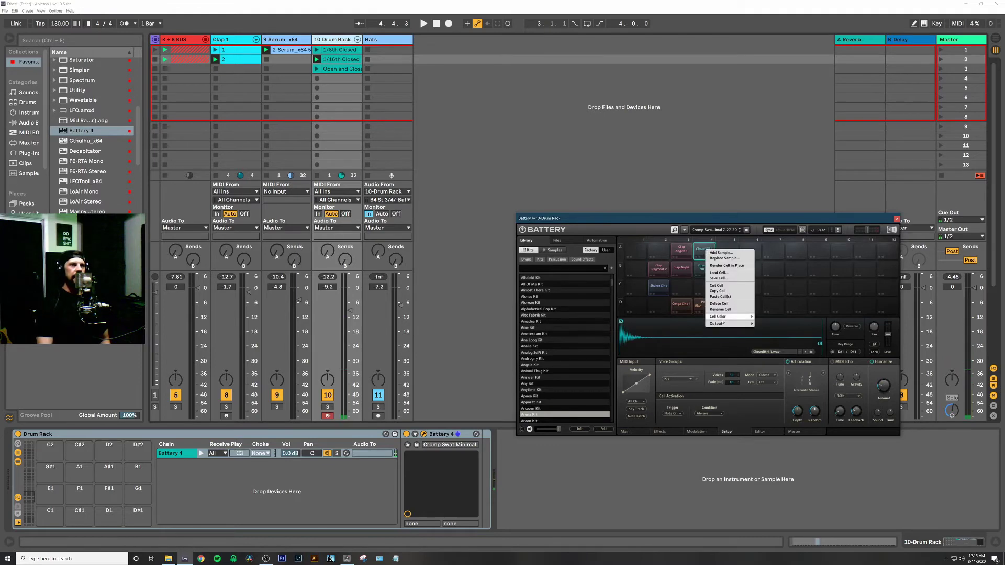
mouse_move(724, 325)
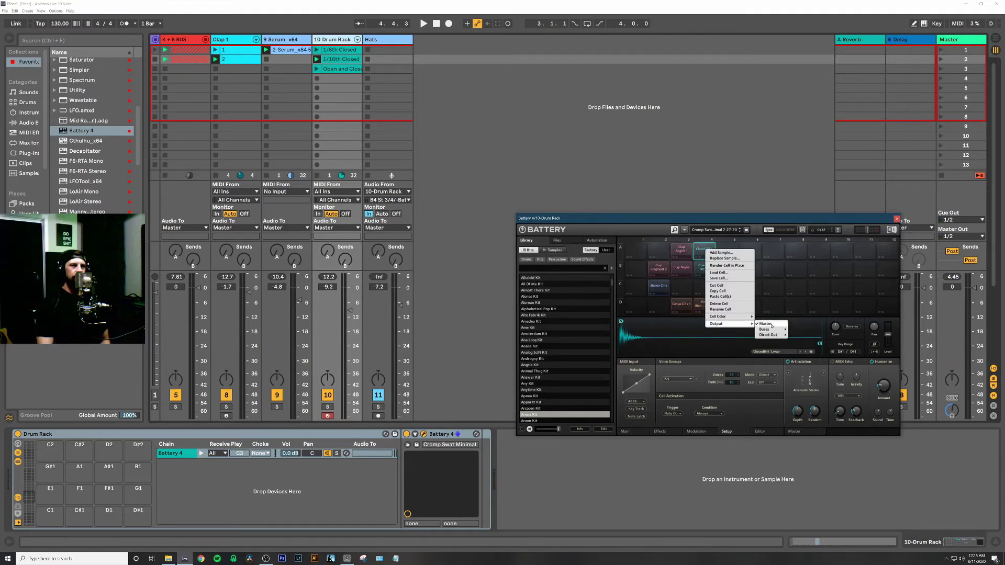
mouse_move(769, 338)
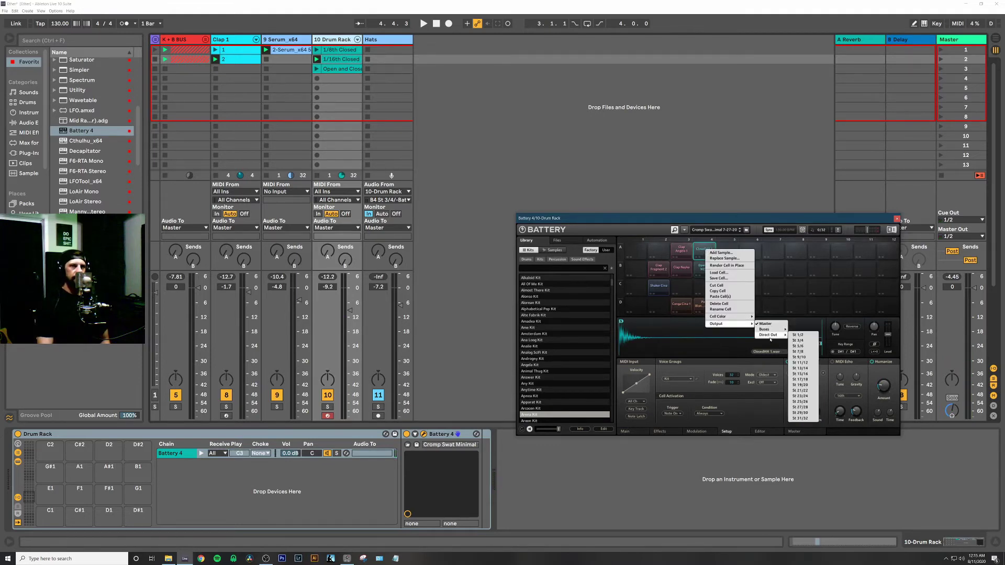
- Route the closed hi-hat to St 3/4 and feed Hats from 10-Drum Rack's B4 St 3/4
click(803, 341)
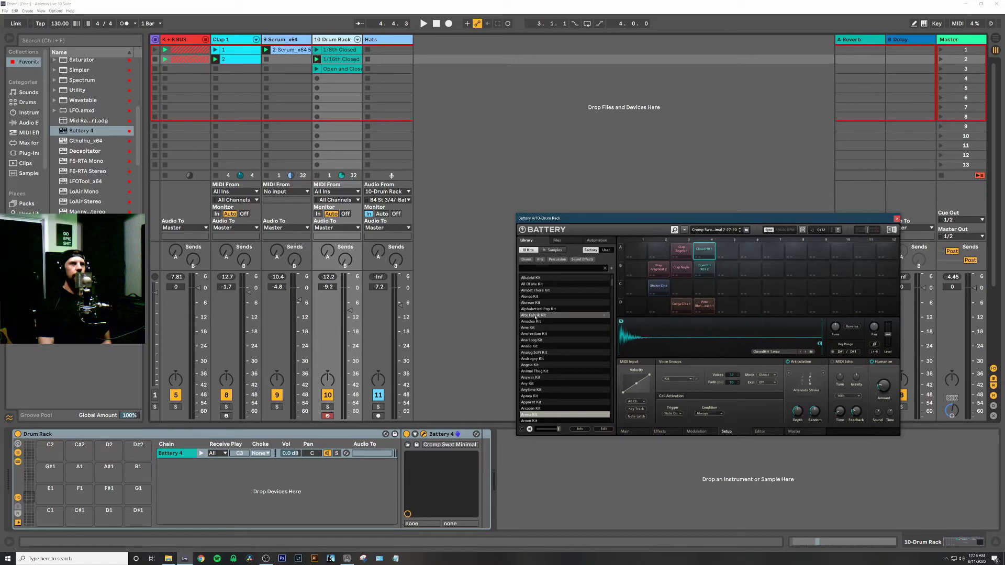
click(388, 40)
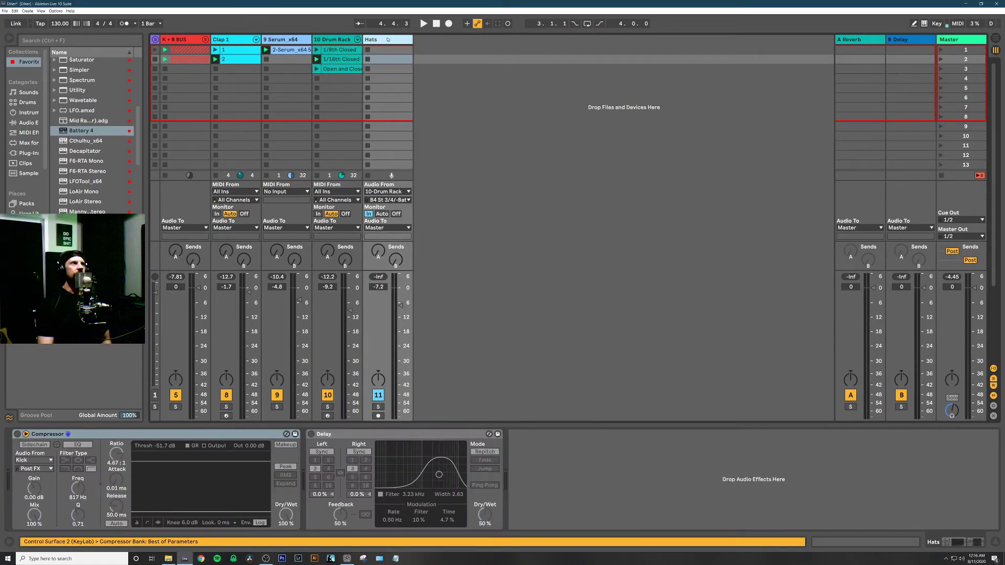
click(390, 191)
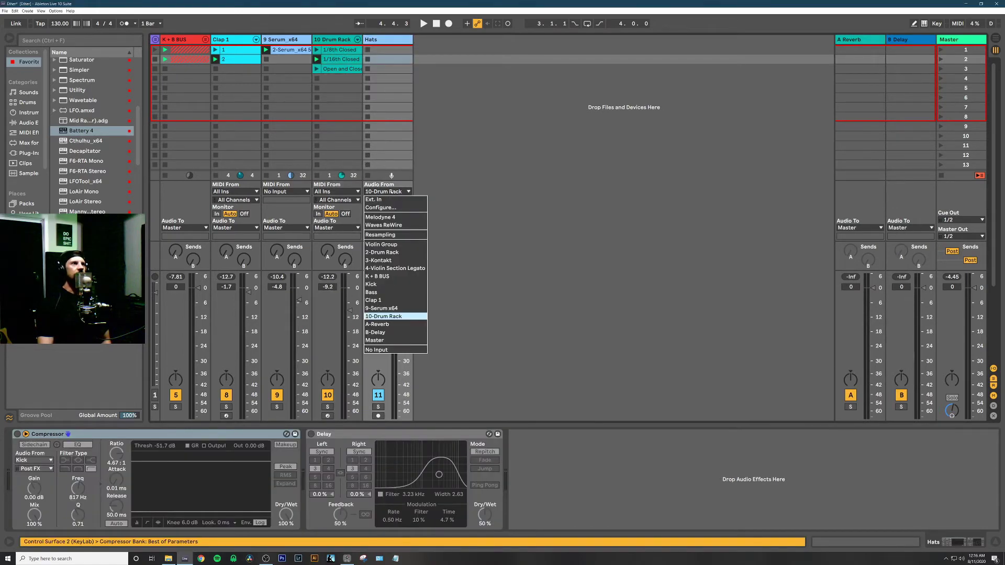
click(397, 316)
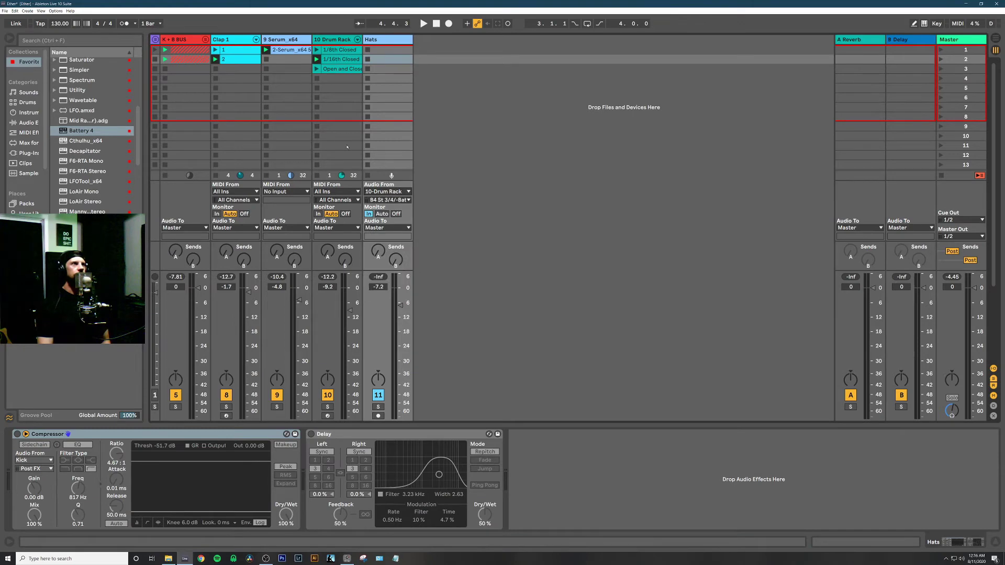
click(405, 200)
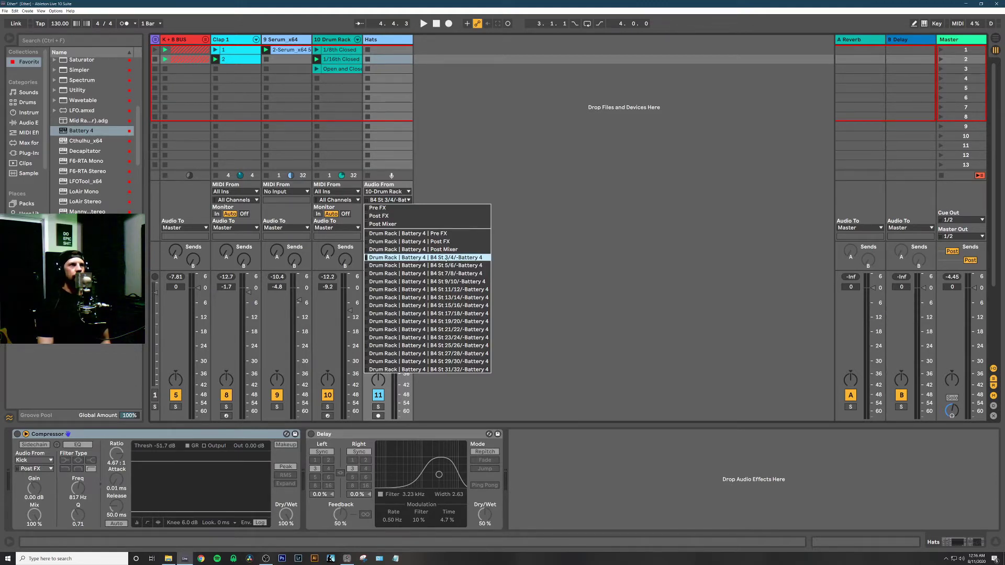
click(448, 258)
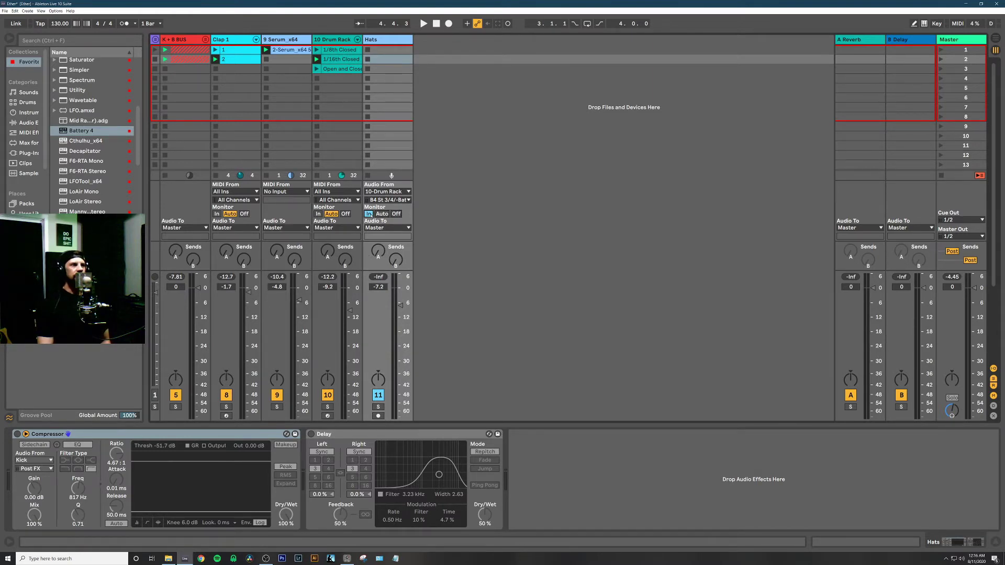
- Play the set and adjust the Hats track volume to -9.2 dB
key(space)
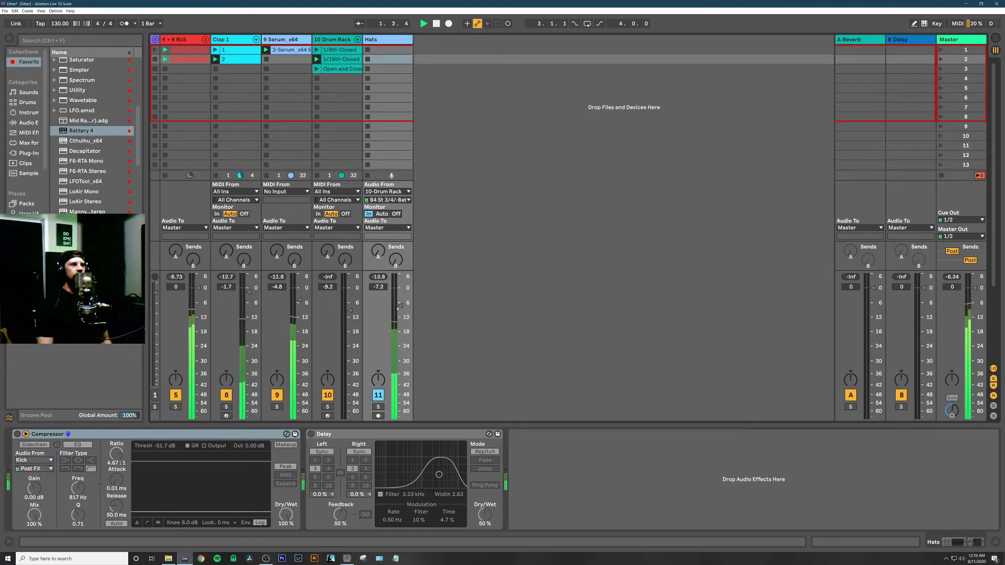
mouse_move(400, 306)
mouse_down()
mouse_move(401, 346)
mouse_move(400, 316)
mouse_up()
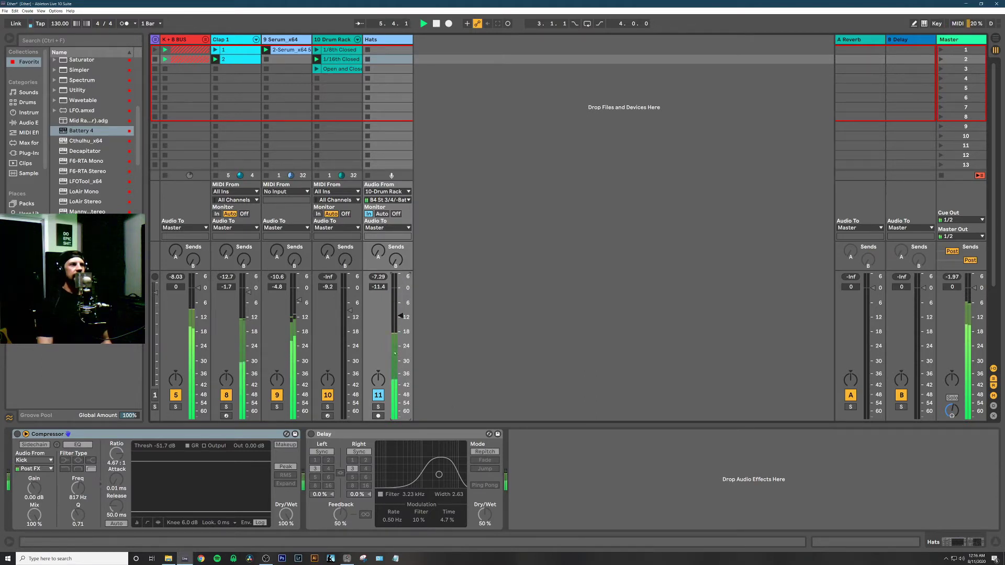
drag(400, 316, 401, 311)
key(space)
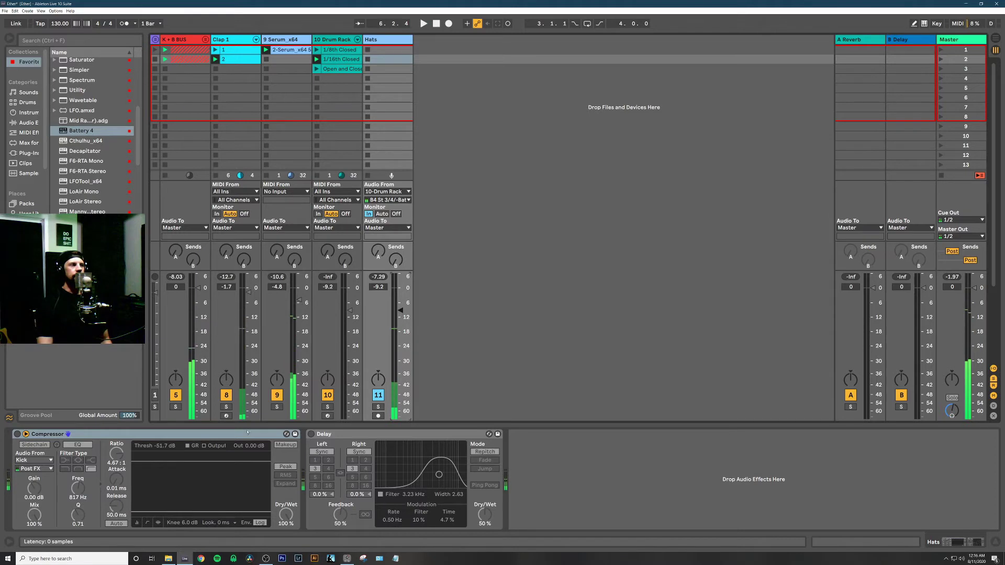
- Turn on the Hats compressor and compare it against bypass during playback
click(17, 434)
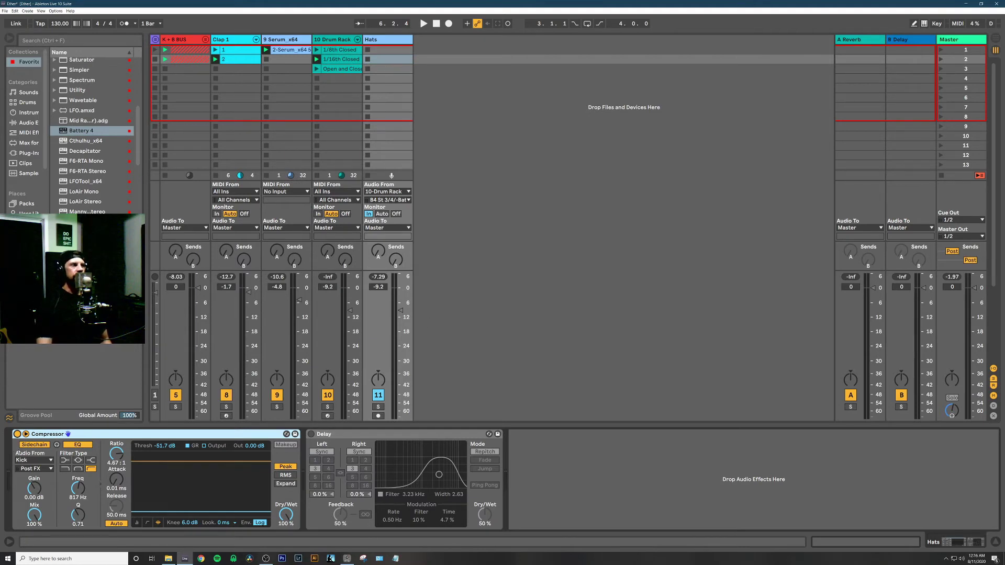
key(space)
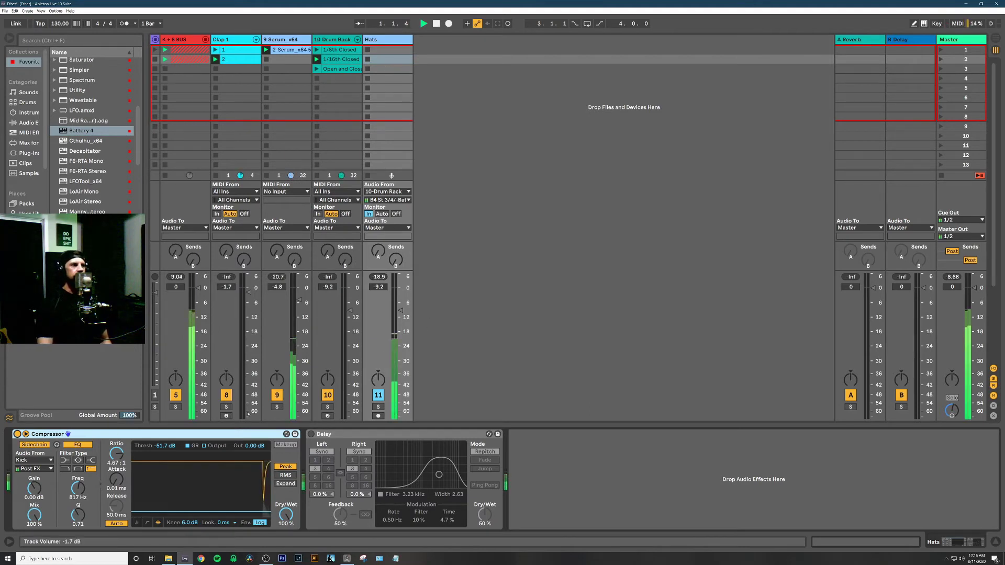
click(17, 434)
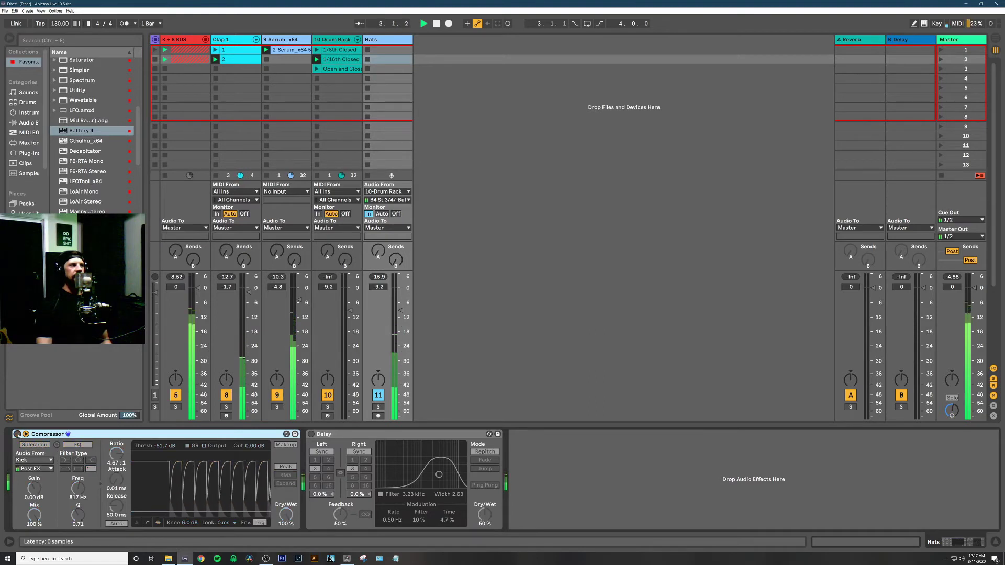
click(17, 434)
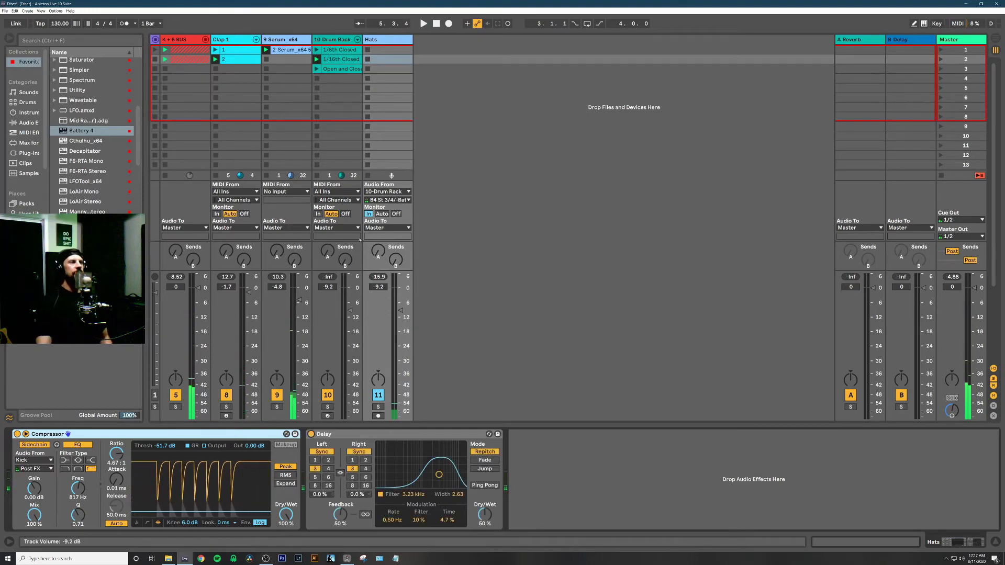
- Launch the Open and Close clip and solo the 10 Drum Rack track
click(319, 69)
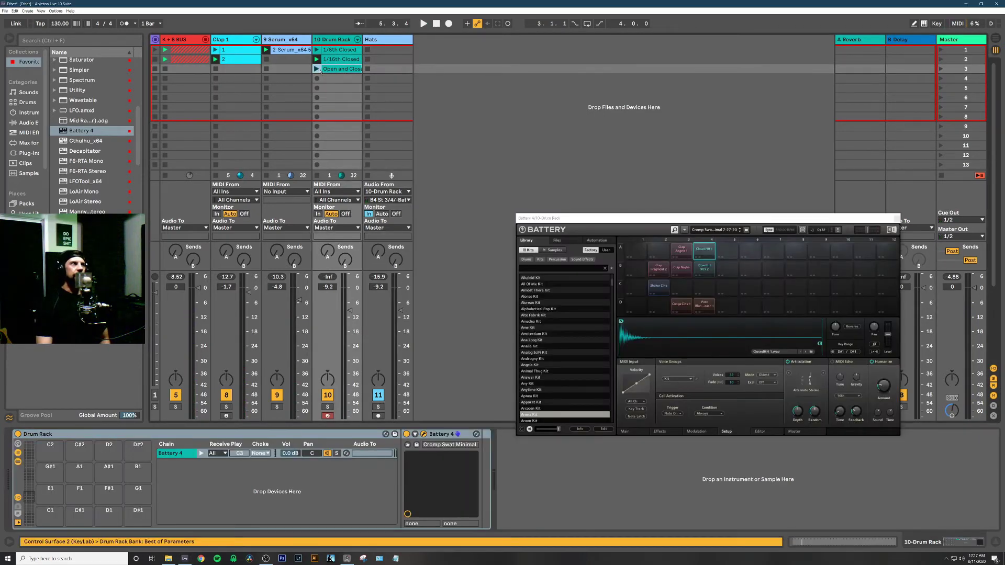
click(318, 69)
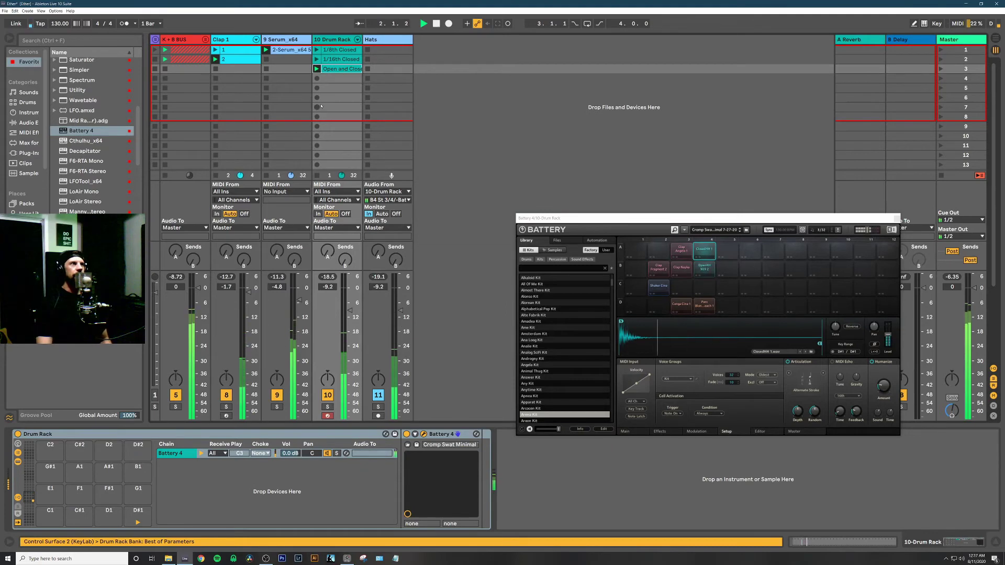
click(328, 406)
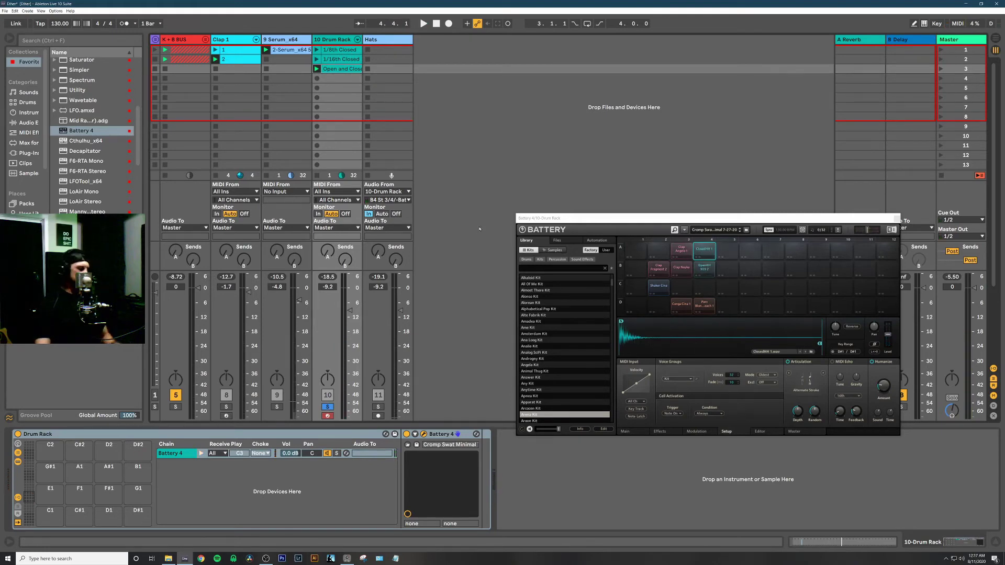
- Insert a new audio track named 'Open Hat' and reopen Battery 4
key(ctrl+alt+p)
key(ctrl+t)
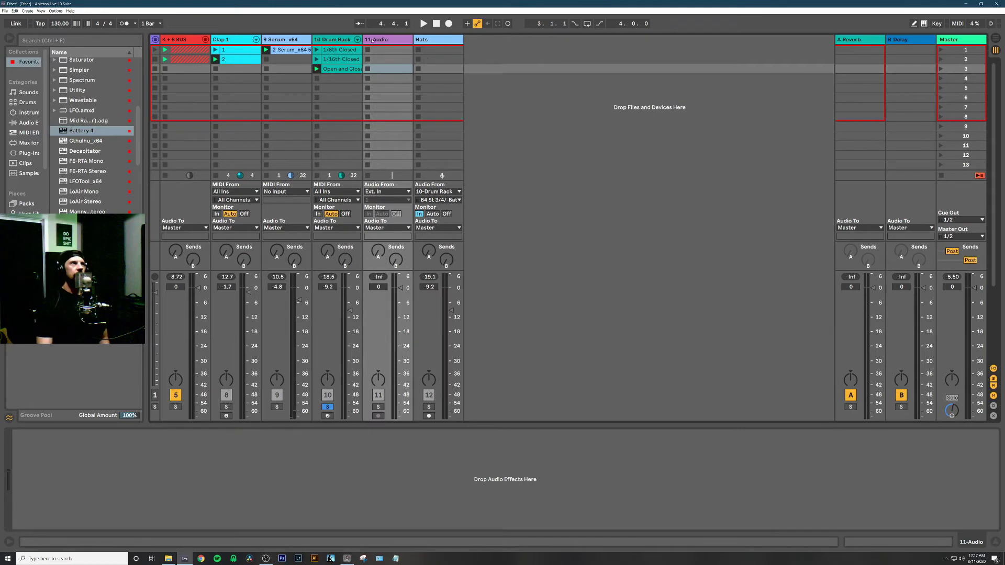
key(ctrl+r)
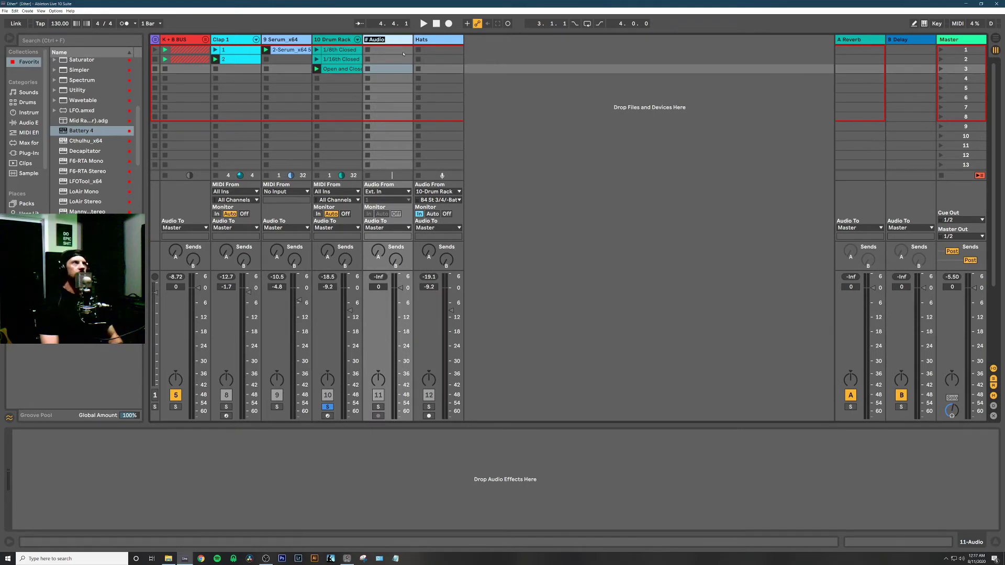
text(Open Hat)
key(Return)
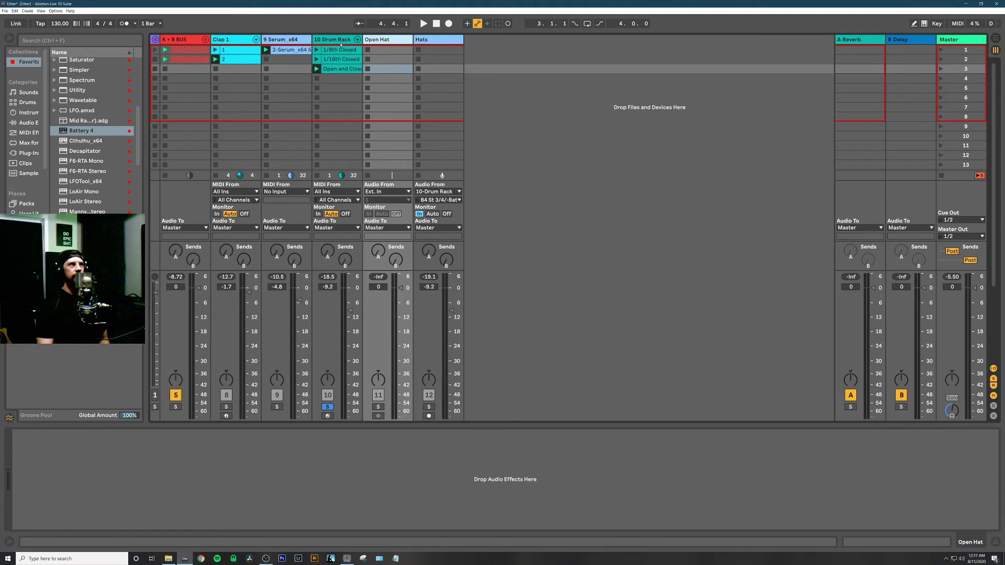
click(341, 72)
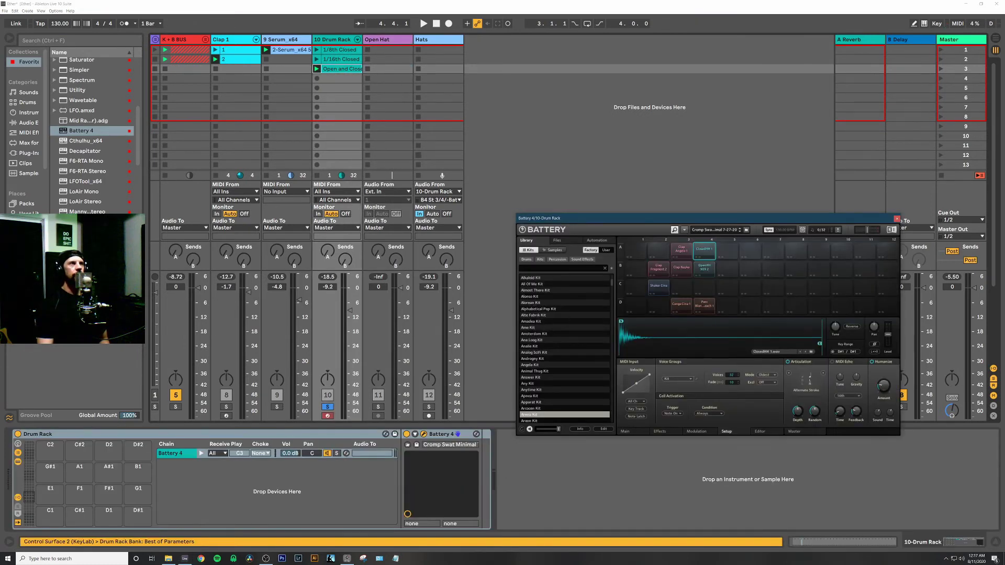
- Route Battery's OpenHH cell to Output > Direct Out > St 5/6
click(704, 269)
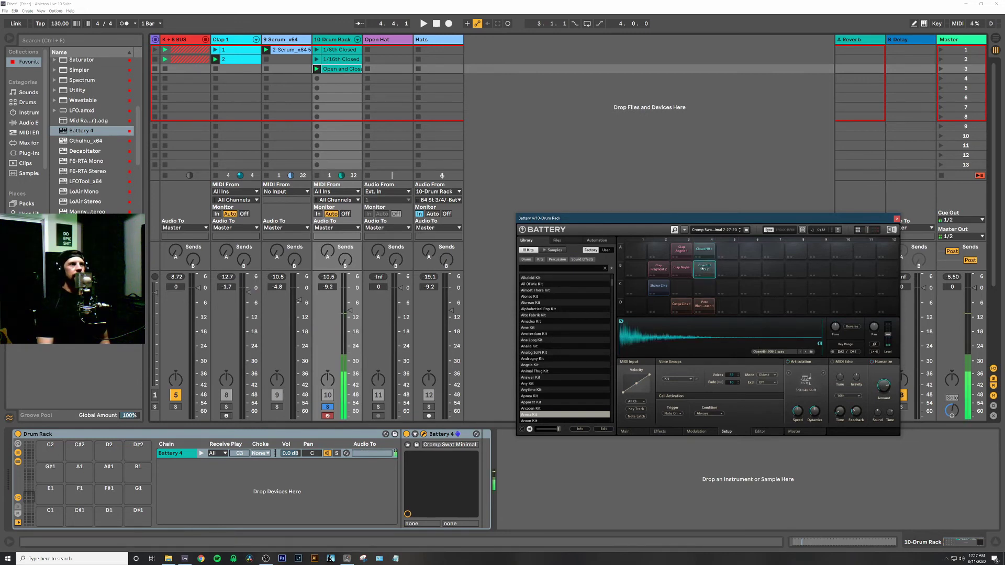
right_click(708, 269)
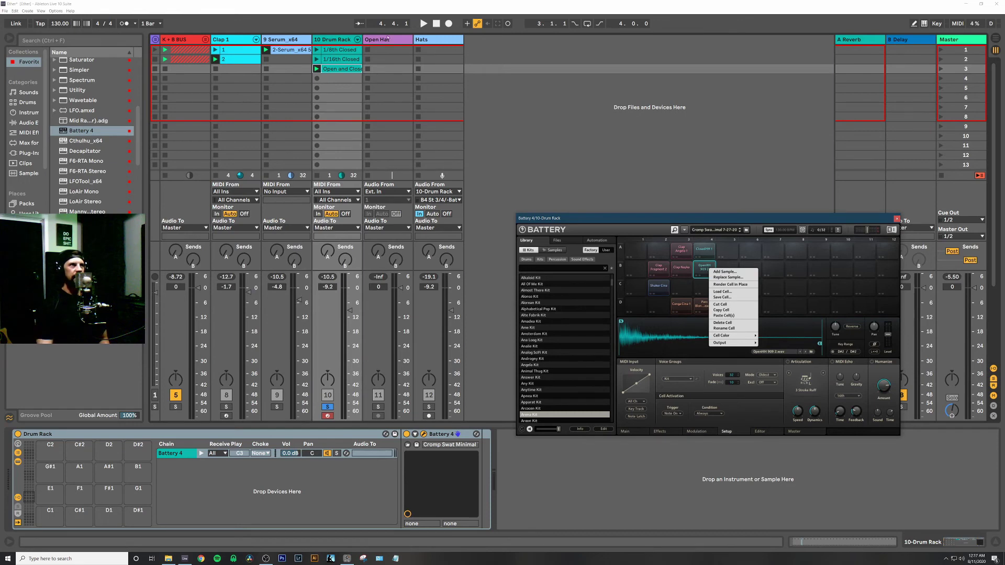
click(701, 268)
right_click(703, 269)
mouse_move(718, 343)
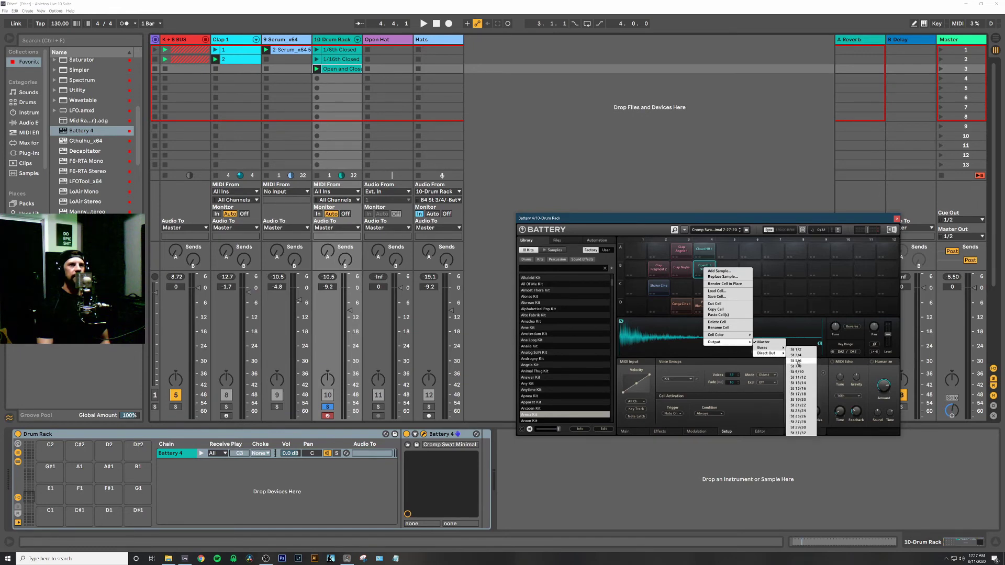
click(796, 361)
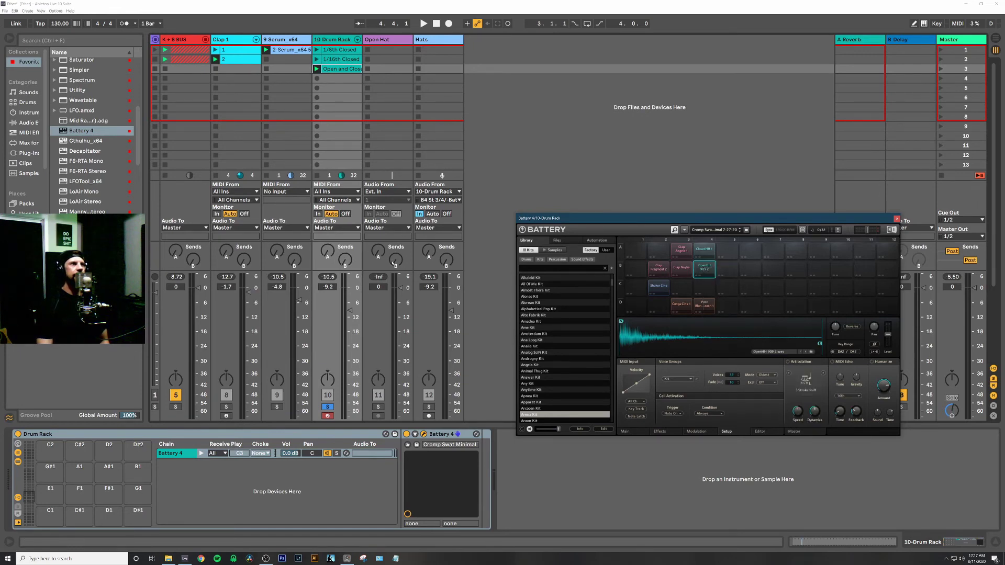
click(386, 191)
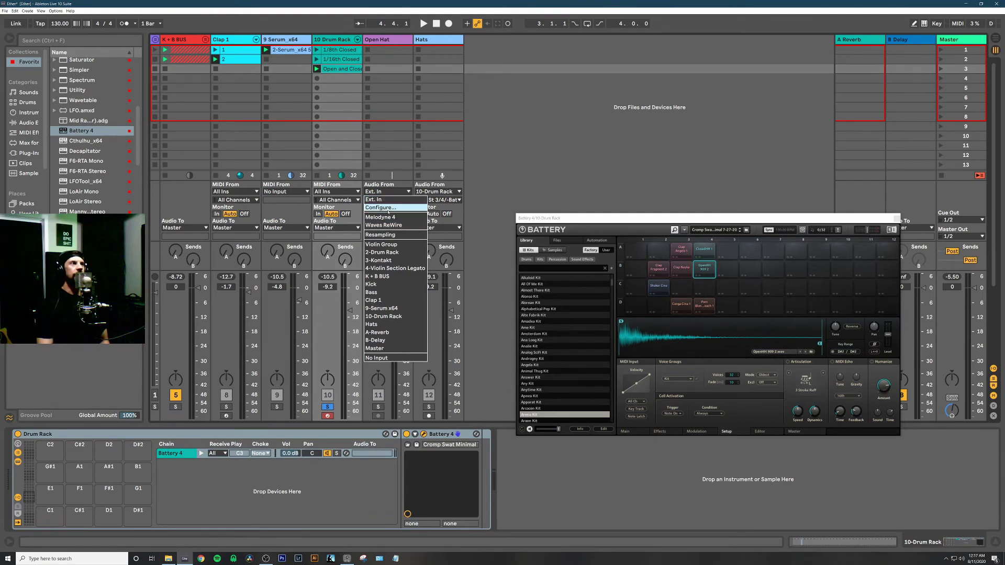
- Set Open Hat's input to 10-Drum Rack, B4 St 5/6-Battery 4, with Monitor In
click(385, 316)
click(395, 213)
click(388, 200)
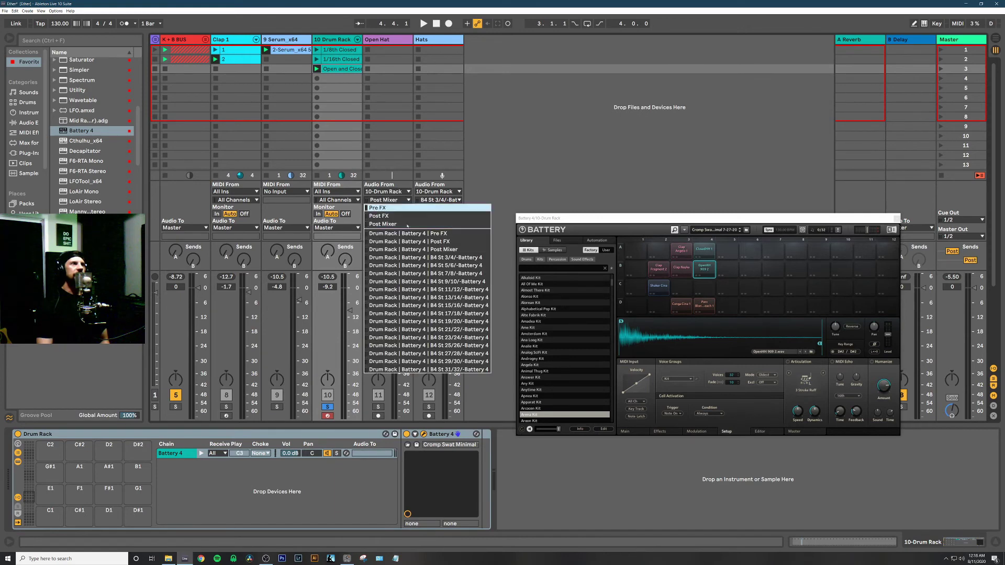
click(448, 266)
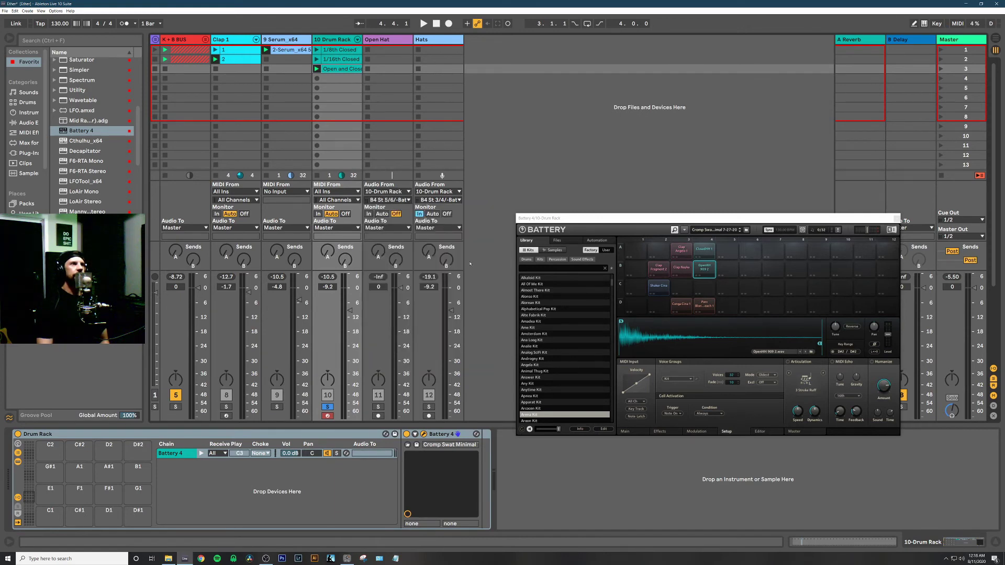
click(369, 214)
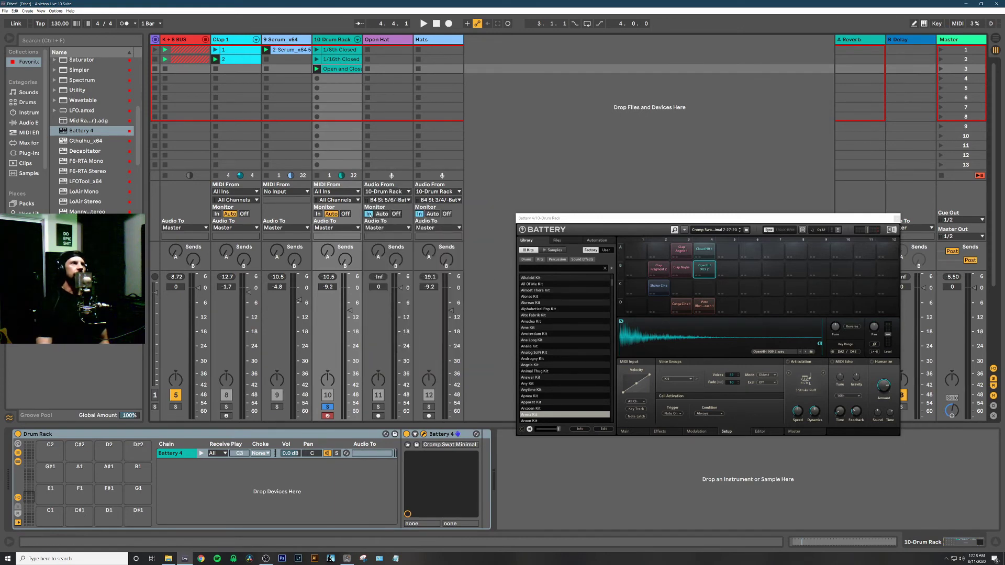
- Unsolo all tracks and, during playback, lower the Open Hat fader to -13.8 dB
click(377, 395)
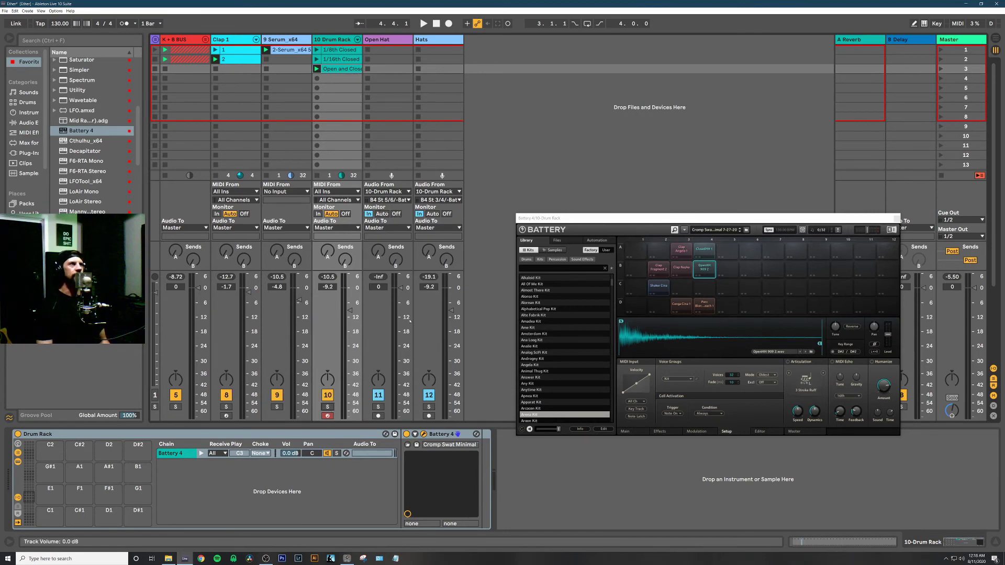
key(space)
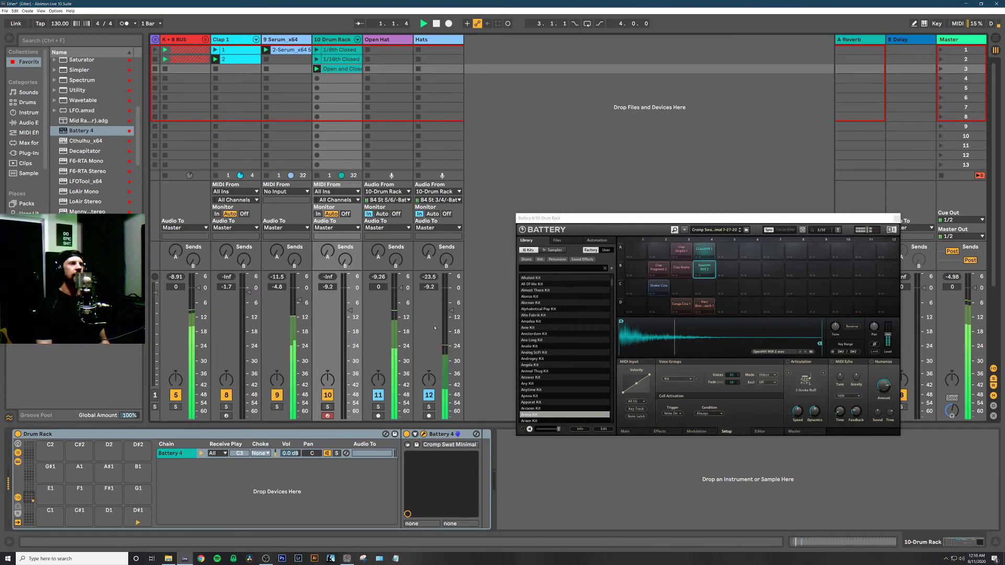
drag(404, 287, 400, 318)
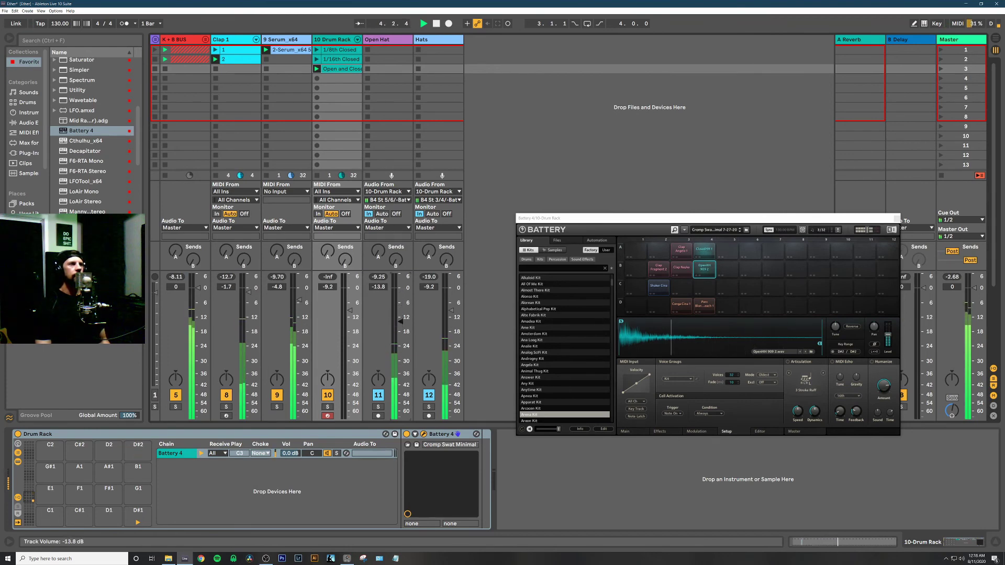
key(space)
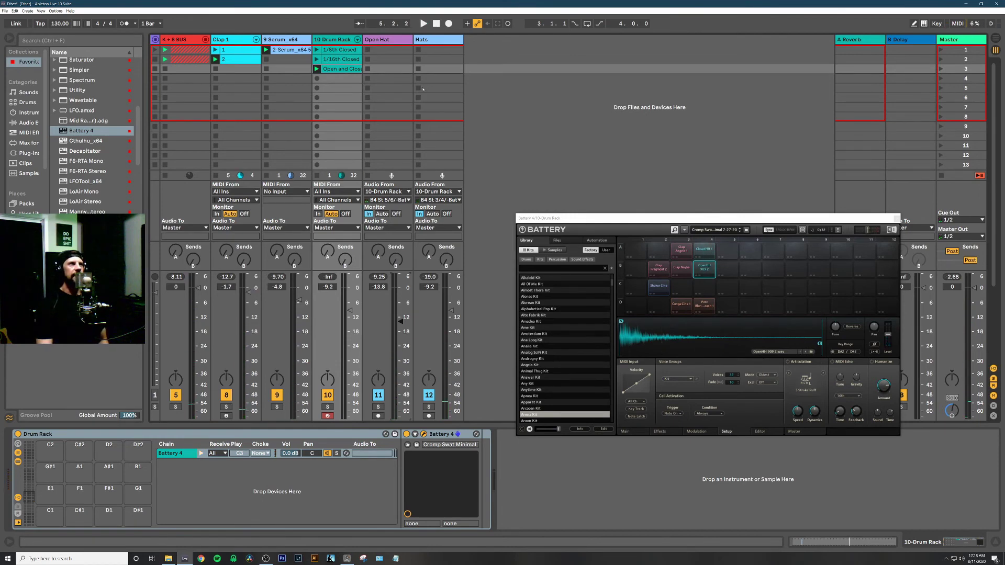
click(428, 43)
- Select the Drum Rack, Open Hat and Hats tracks together and group them with Ctrl+G
click(395, 42)
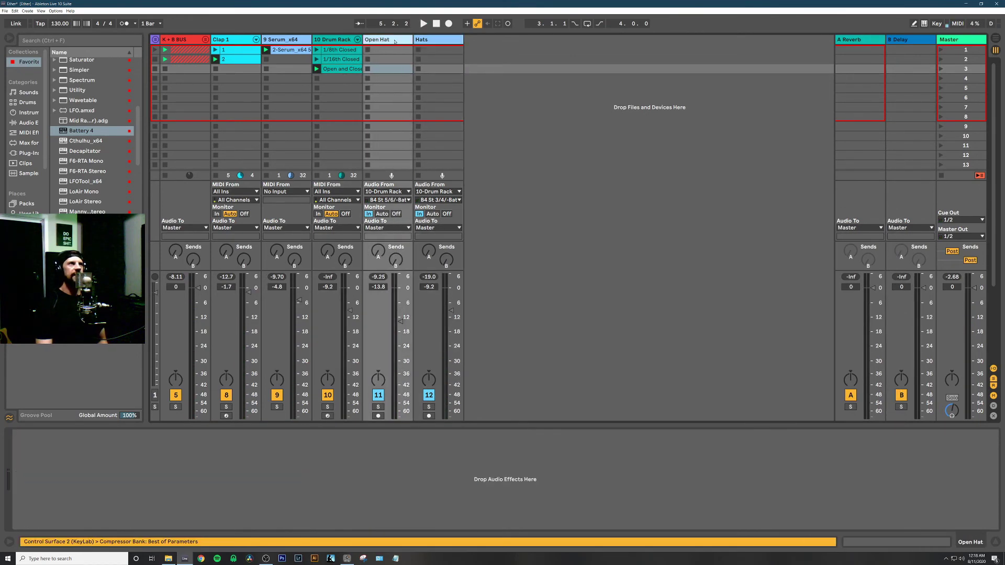
click(425, 42)
click(400, 43)
click(332, 42)
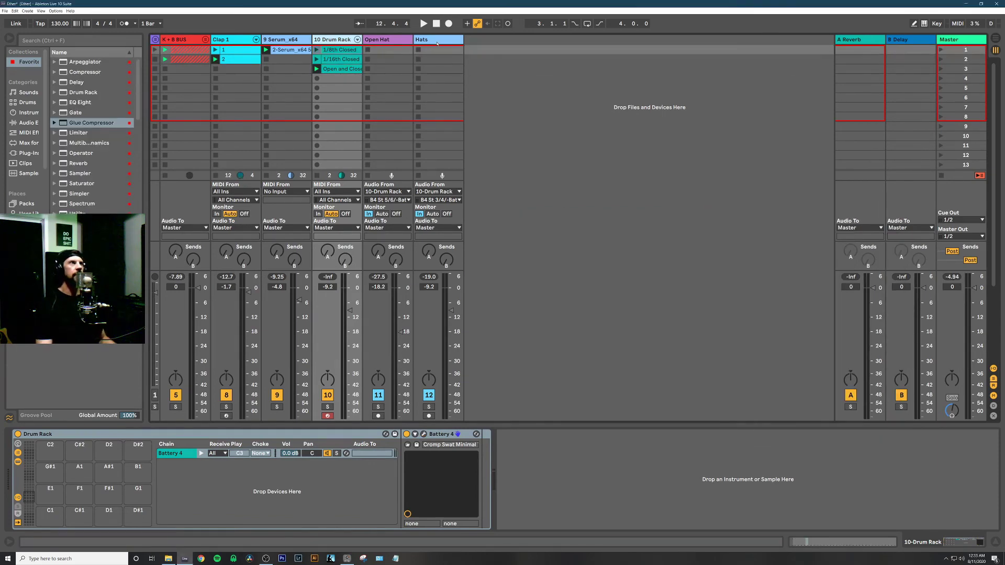
click(437, 41)
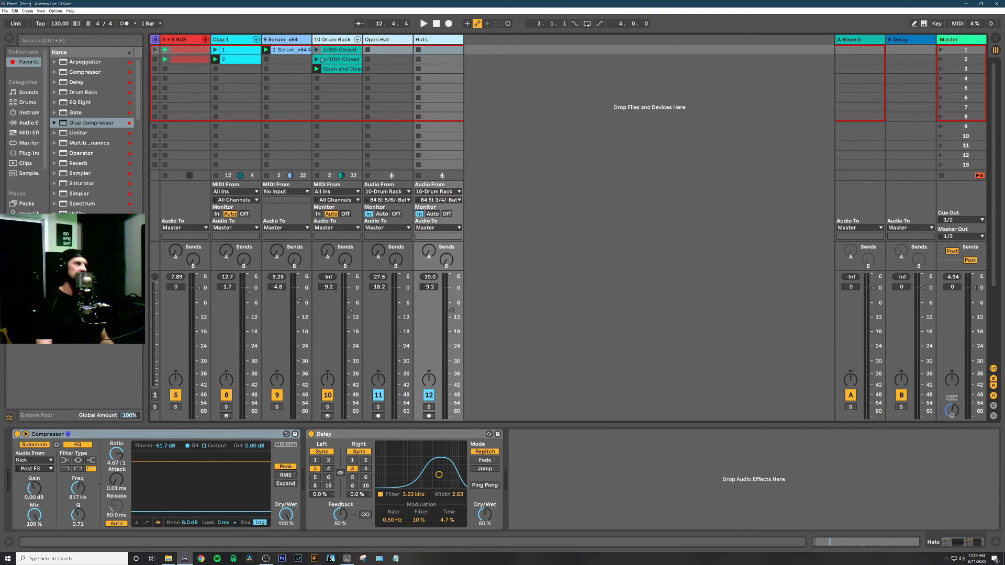
key(ctrl+g)
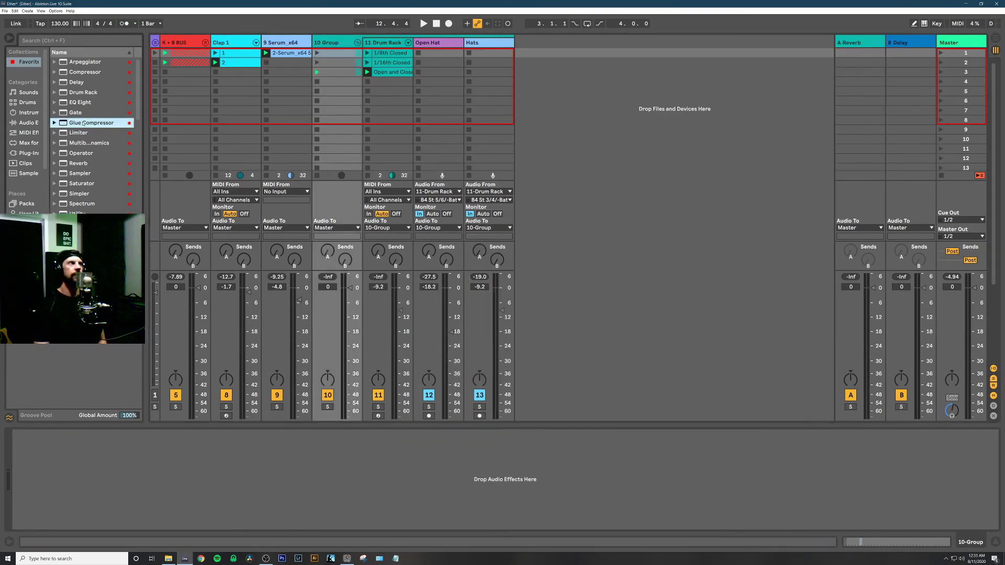
- Drag Glue Compressor from the Audio Effects browser onto the 10 Group track
drag(338, 91, 338, 93)
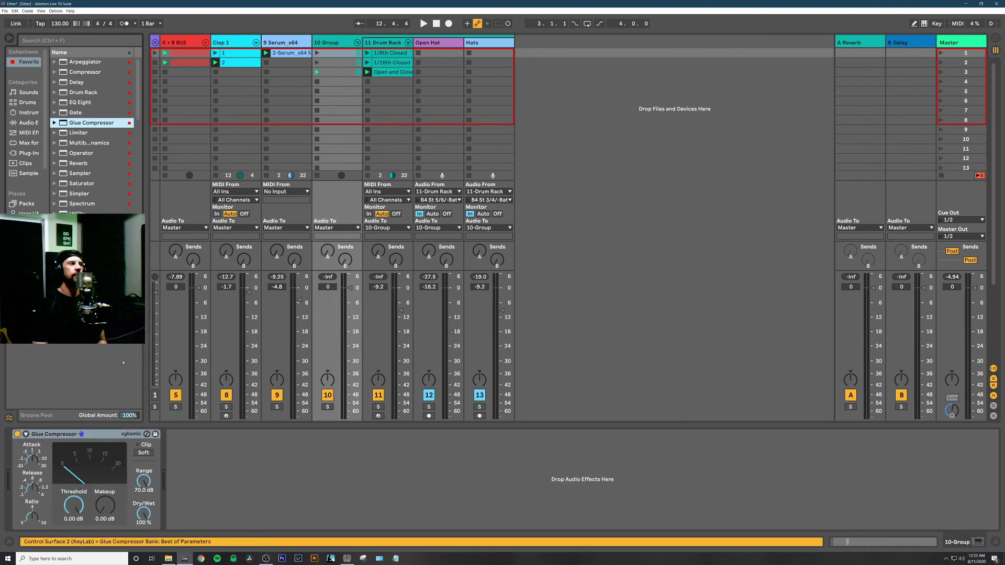